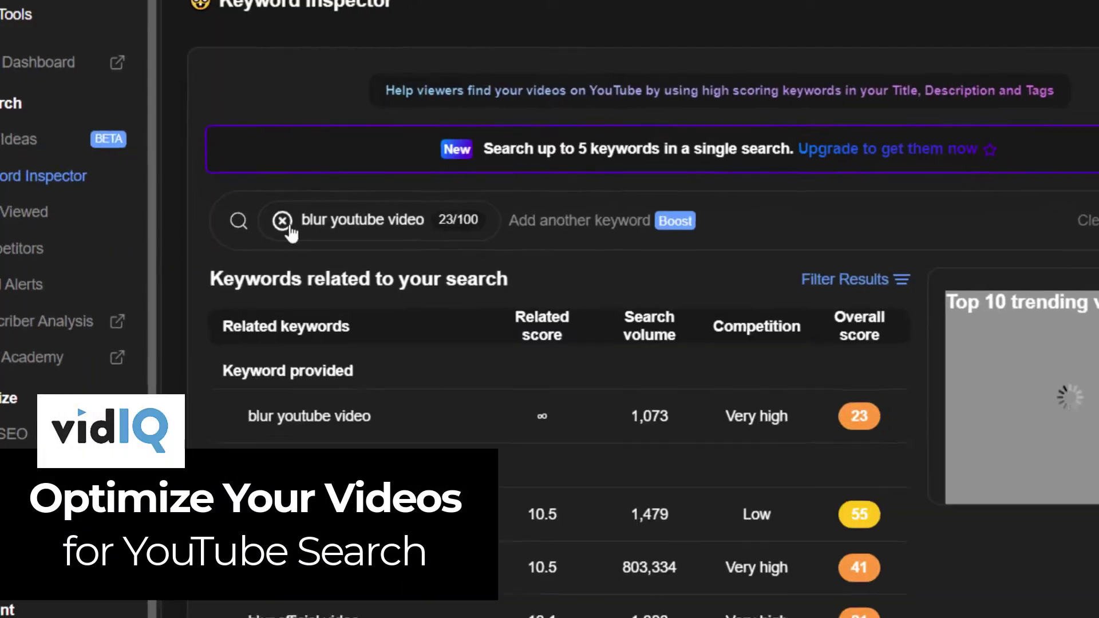
Scroll down the Video details page past the video's tags.
scroll(500, 560, down, 3)
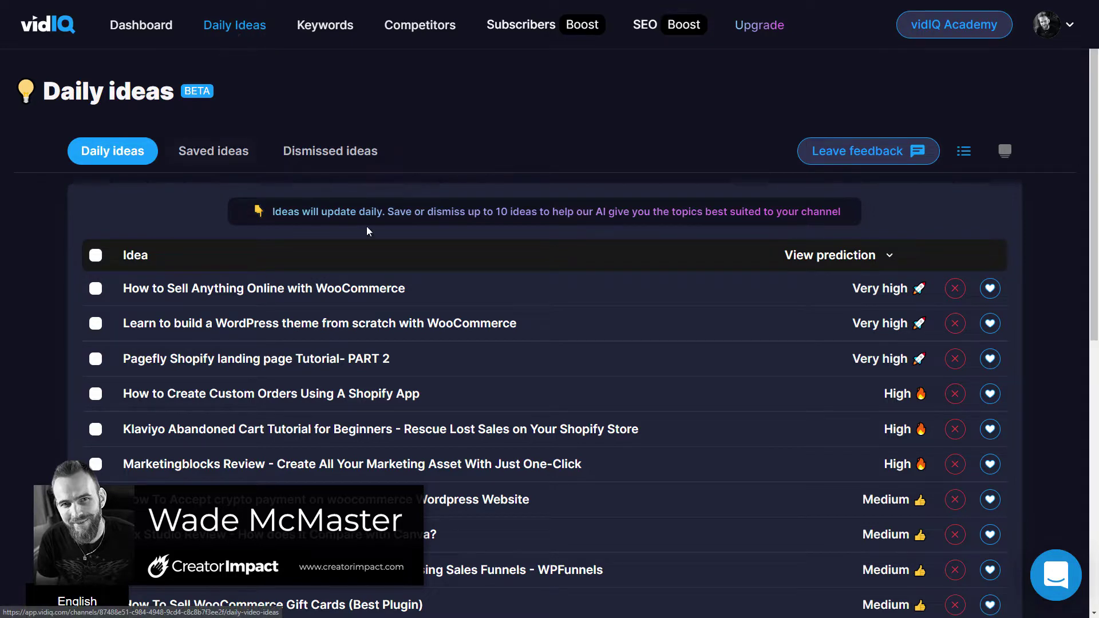
Open vidIQ's Keywords page with top keyword opportunities and the channel's top search terms.
scroll(583, 316, down, 1)
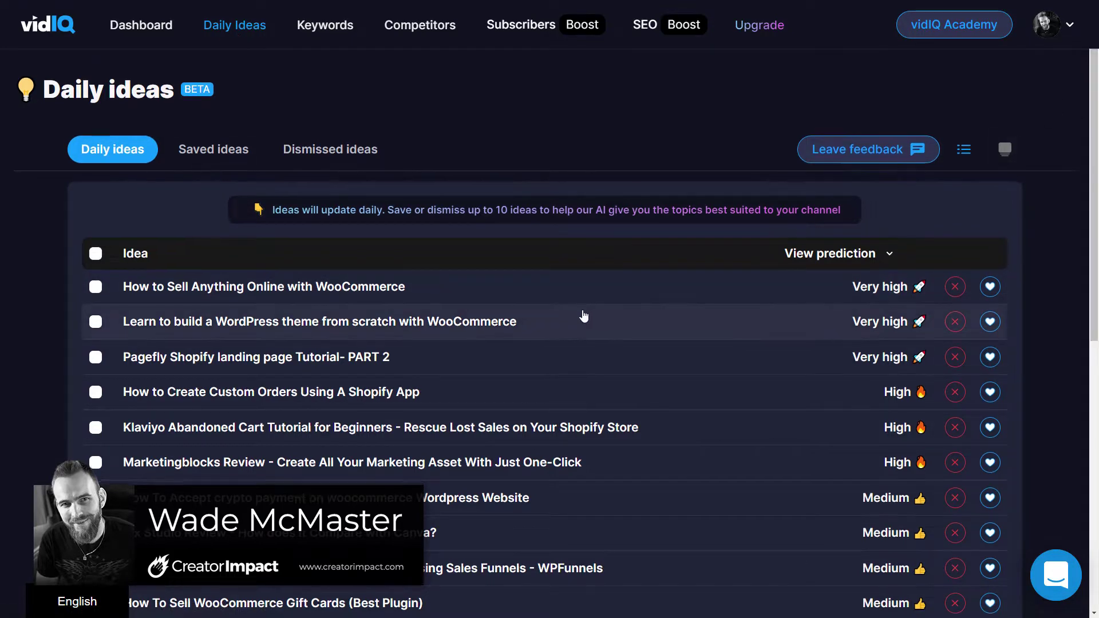
scroll(581, 321, down, 3)
scroll(576, 331, up, 3)
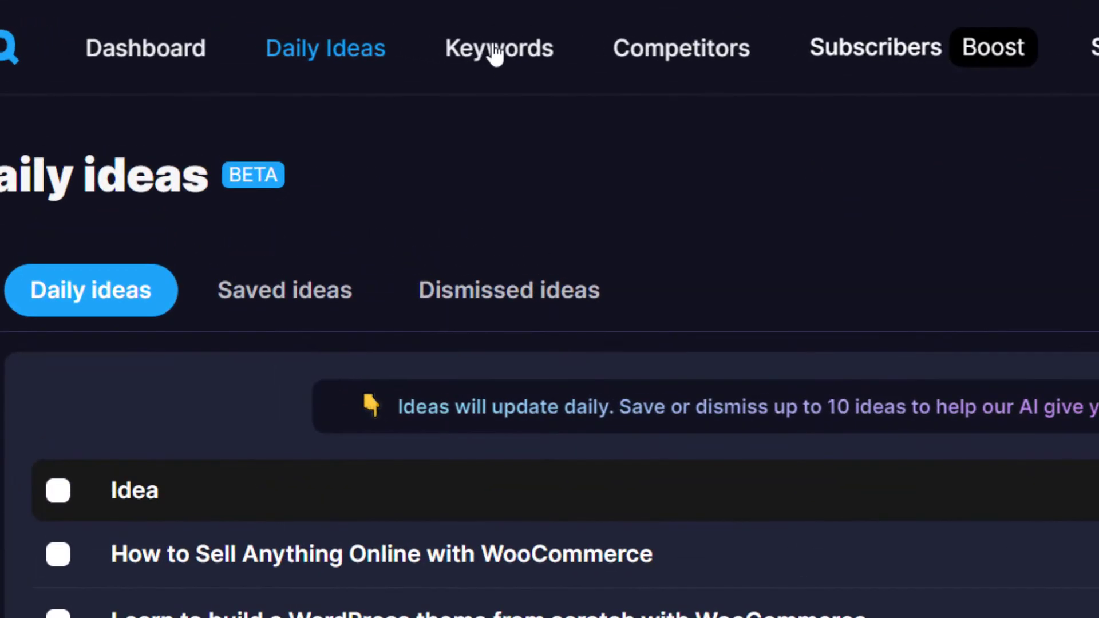
click(496, 50)
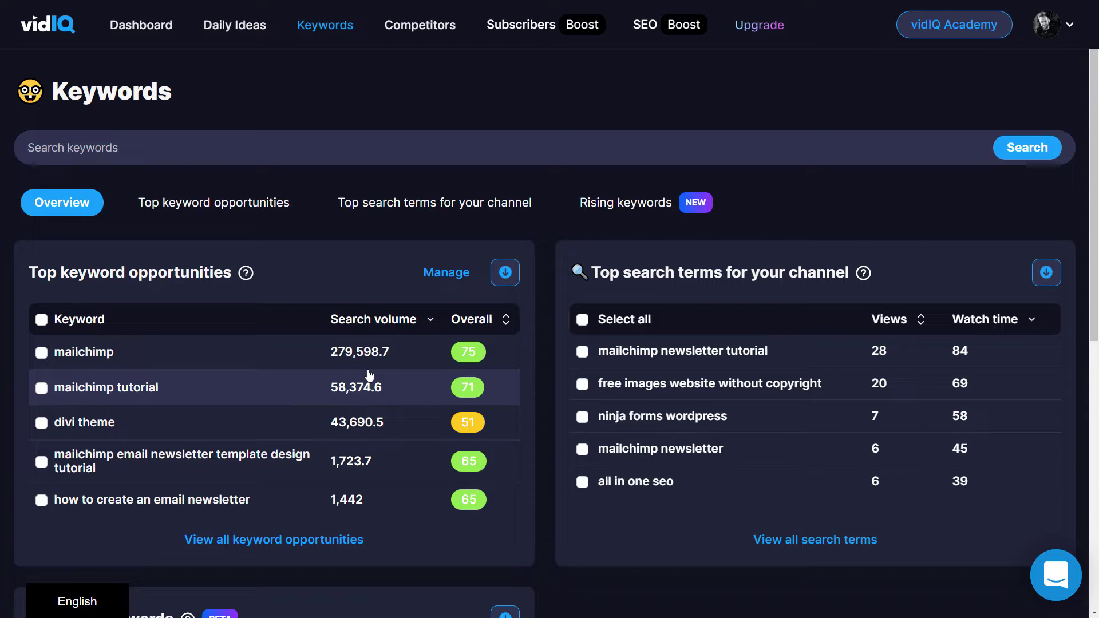
Search 'wordpress themes' and review its score of 65, 20,714.1 volume and 25.93 competition.
click(162, 146)
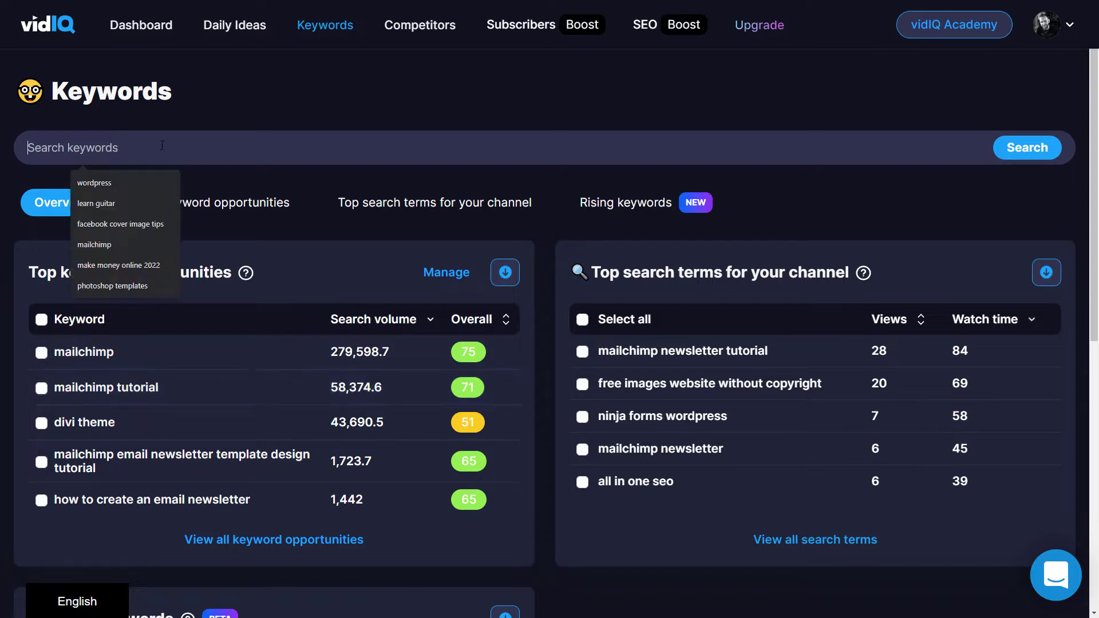
text(wor)
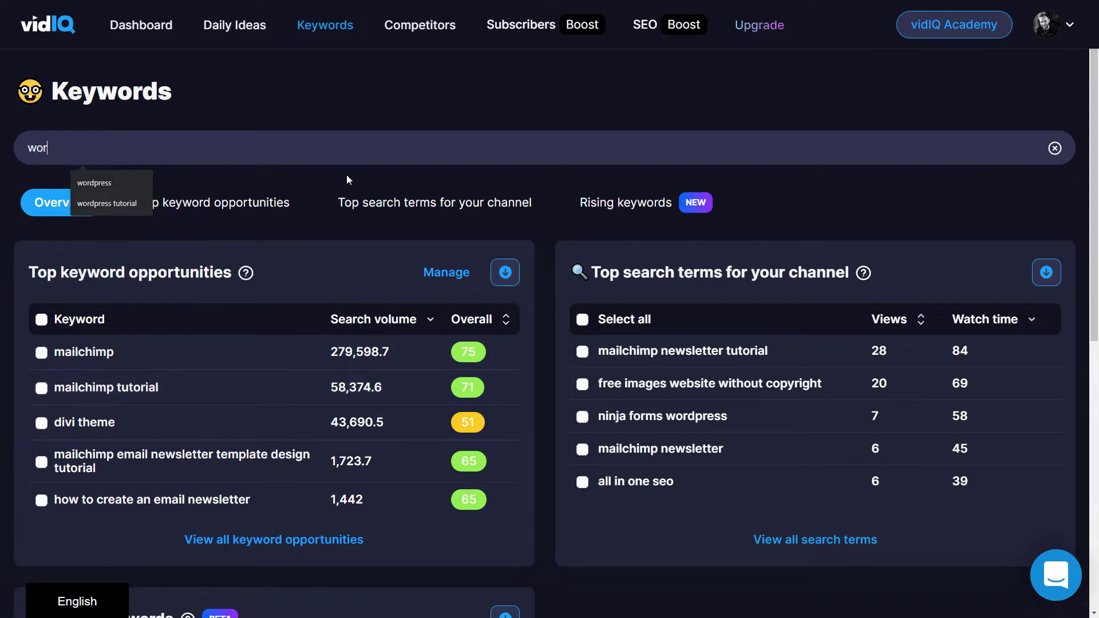
text(dpress themes)
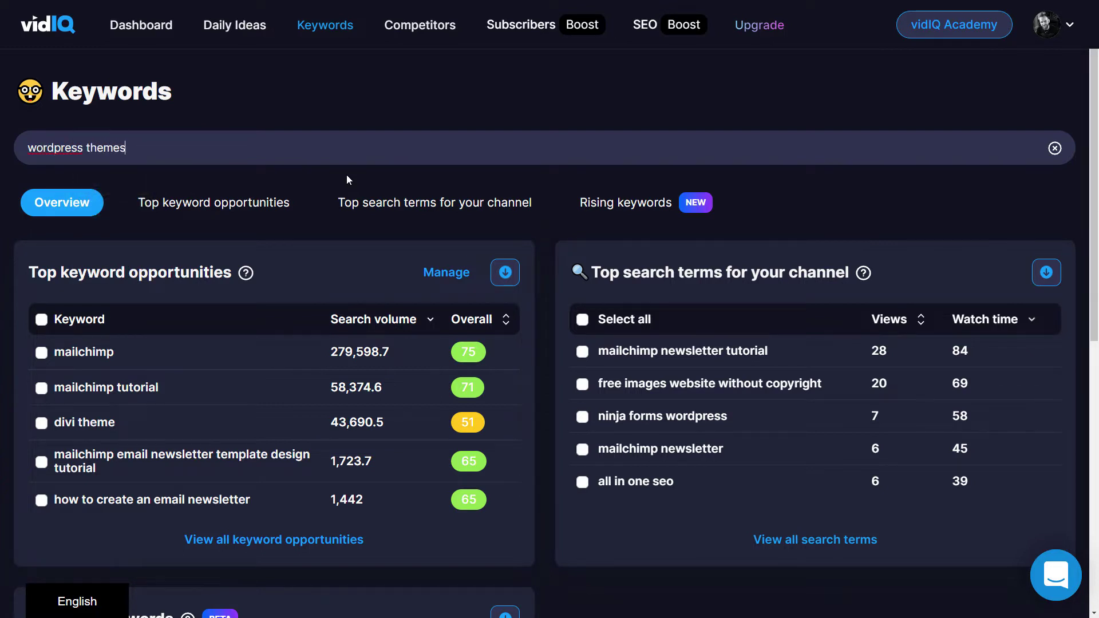
key(Return)
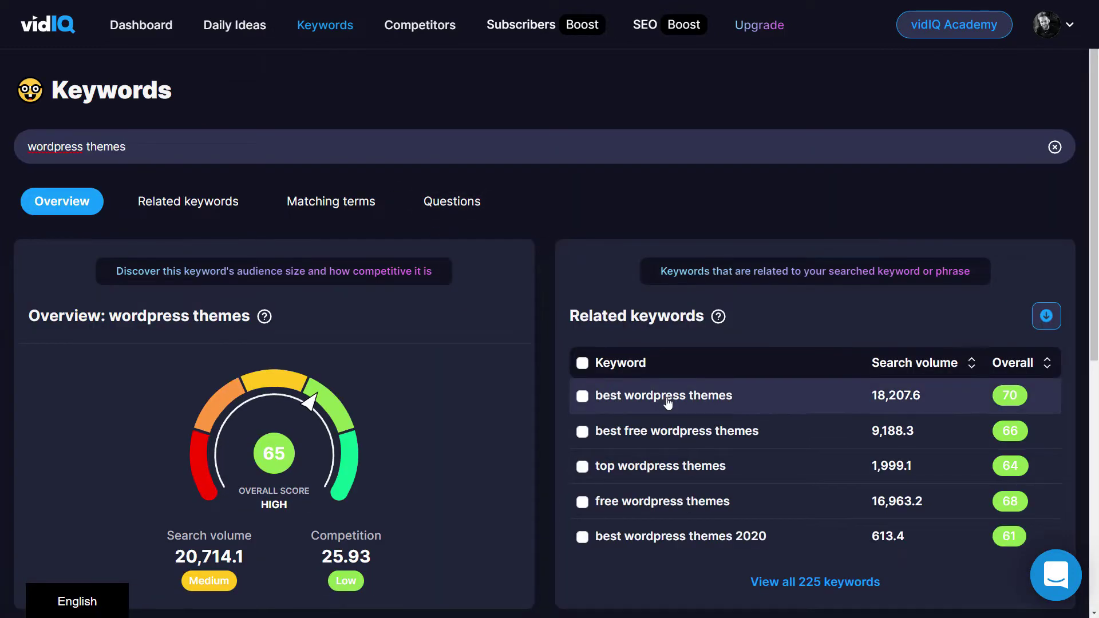
scroll(667, 399, down, 3)
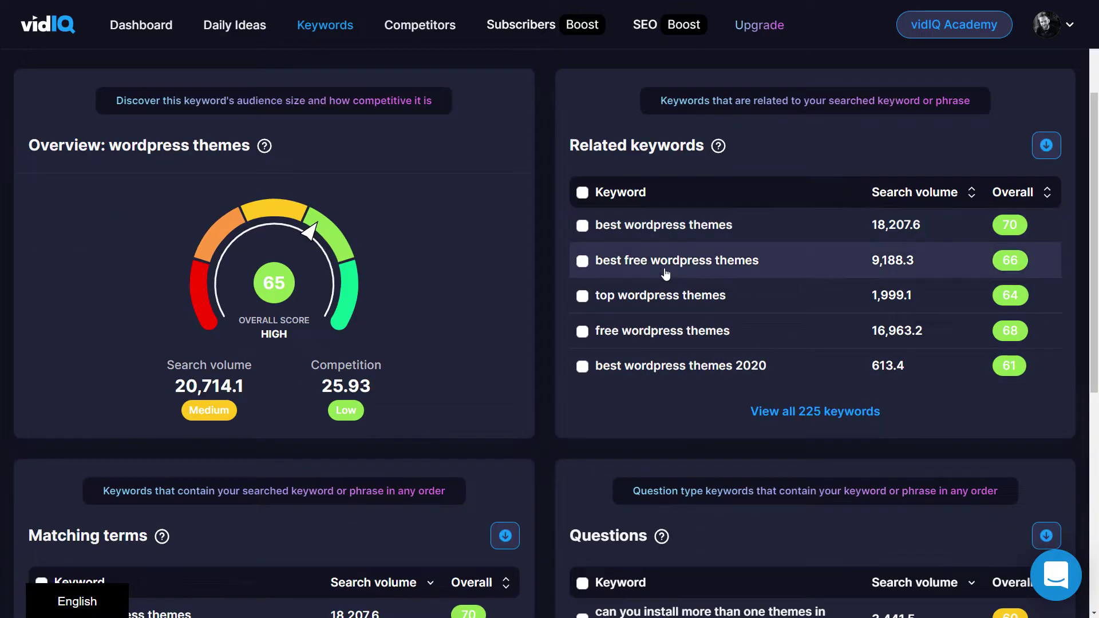
scroll(606, 356, down, 4)
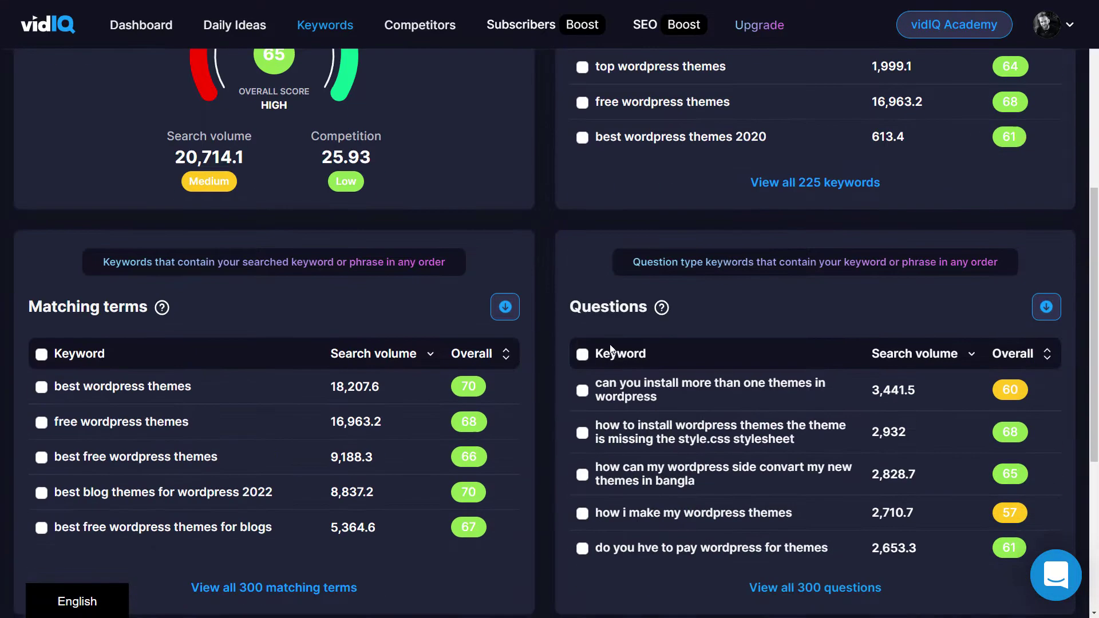
scroll(693, 435, down, 3)
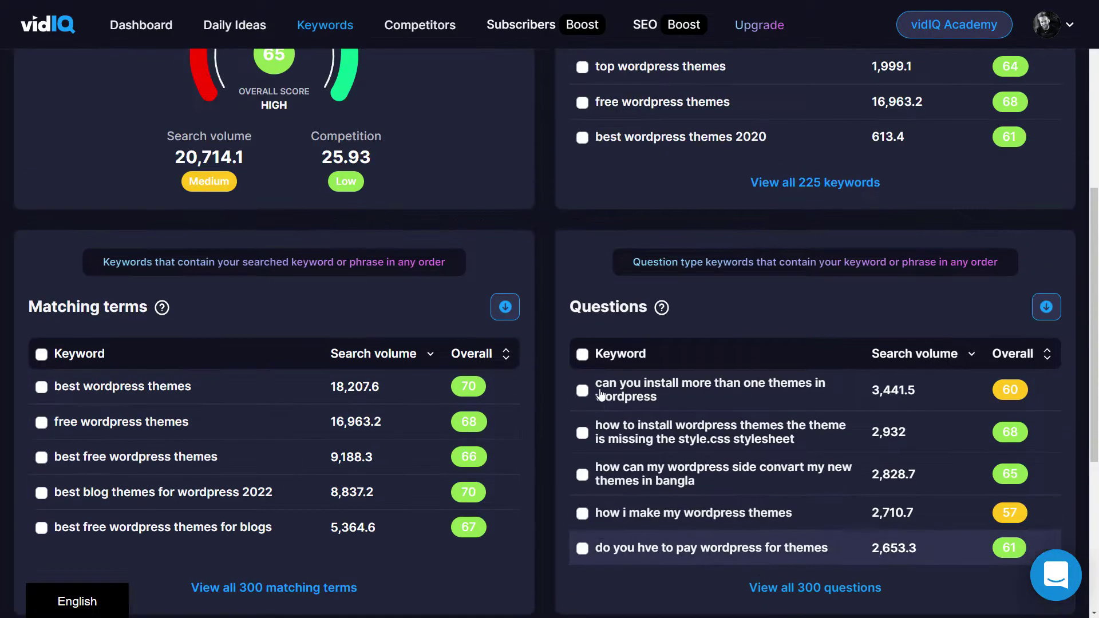
scroll(596, 389, up, 3)
scroll(641, 344, up, 4)
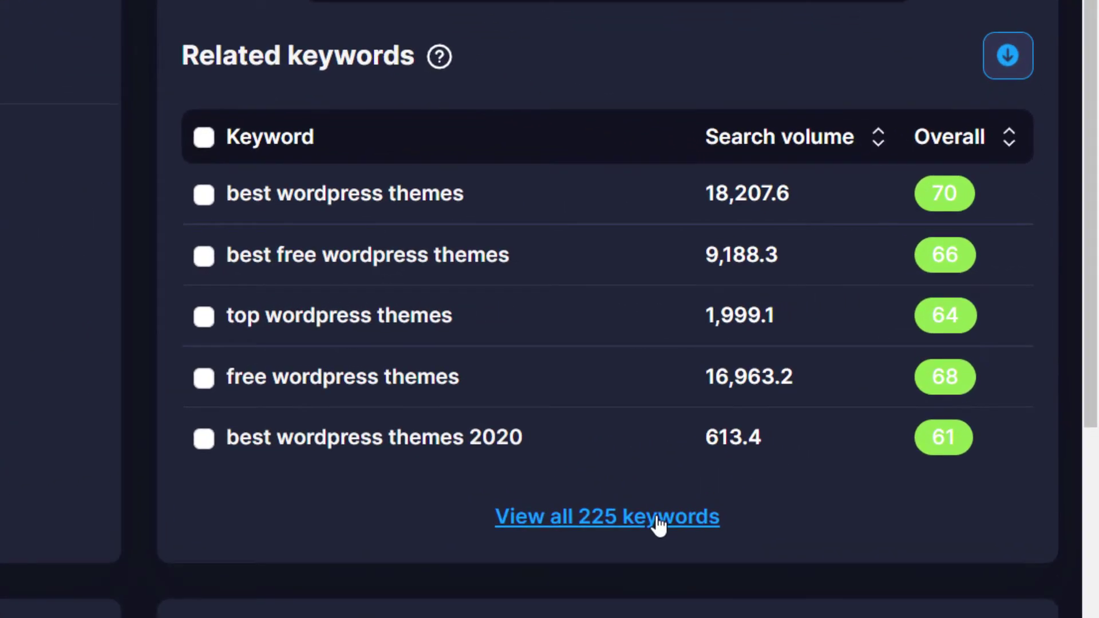
List all 225 keywords related to 'wordpress themes' and sort them by Overall score.
click(562, 523)
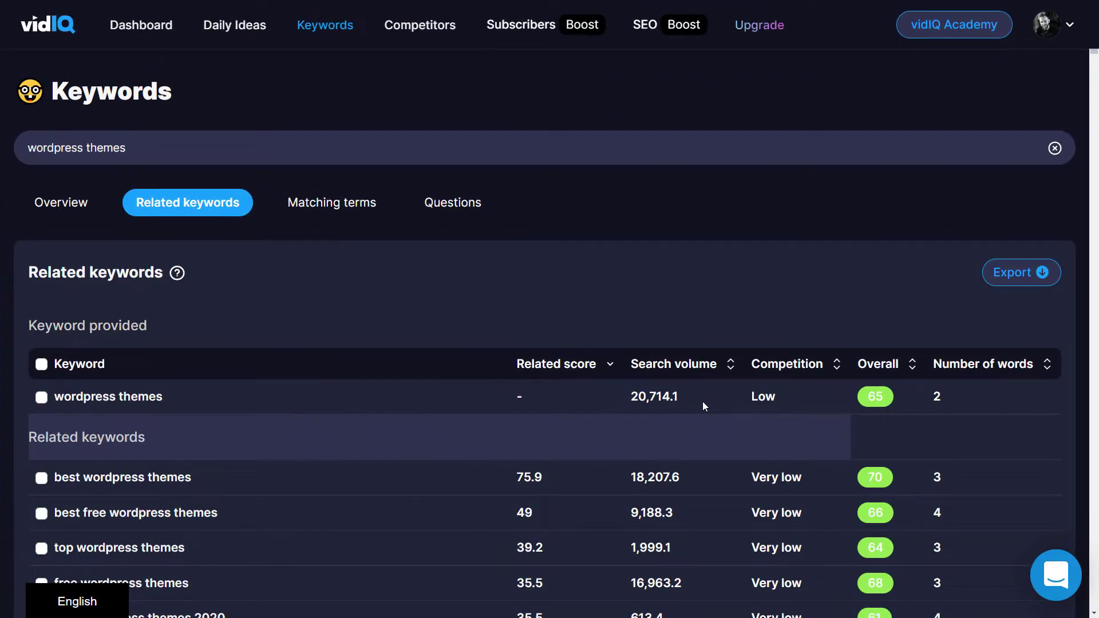
scroll(702, 401, down, 2)
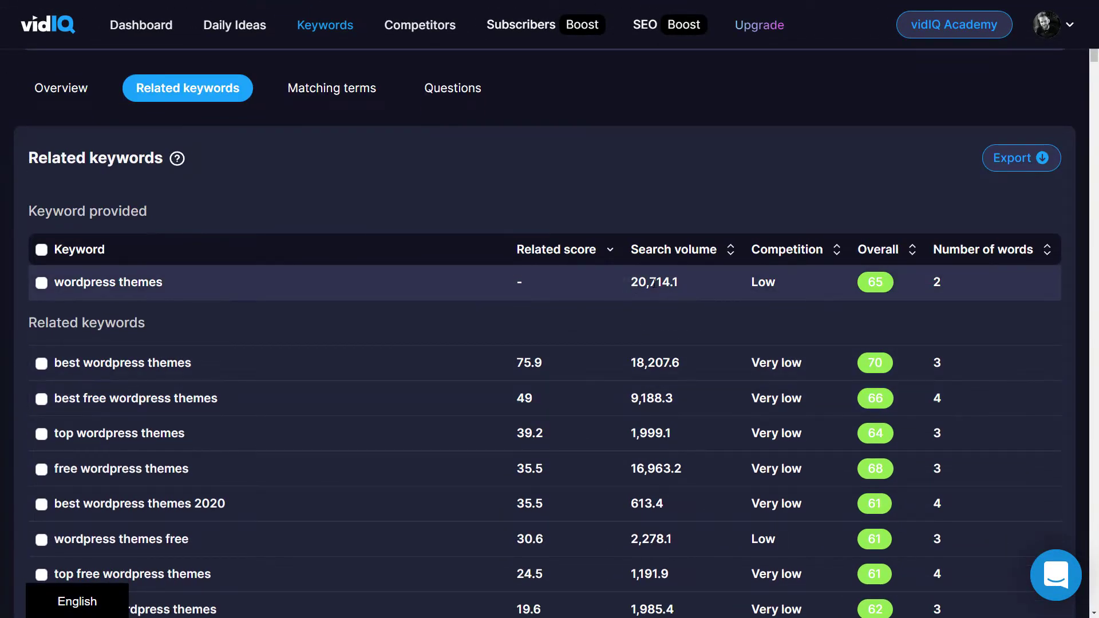
mouse_move(751, 284)
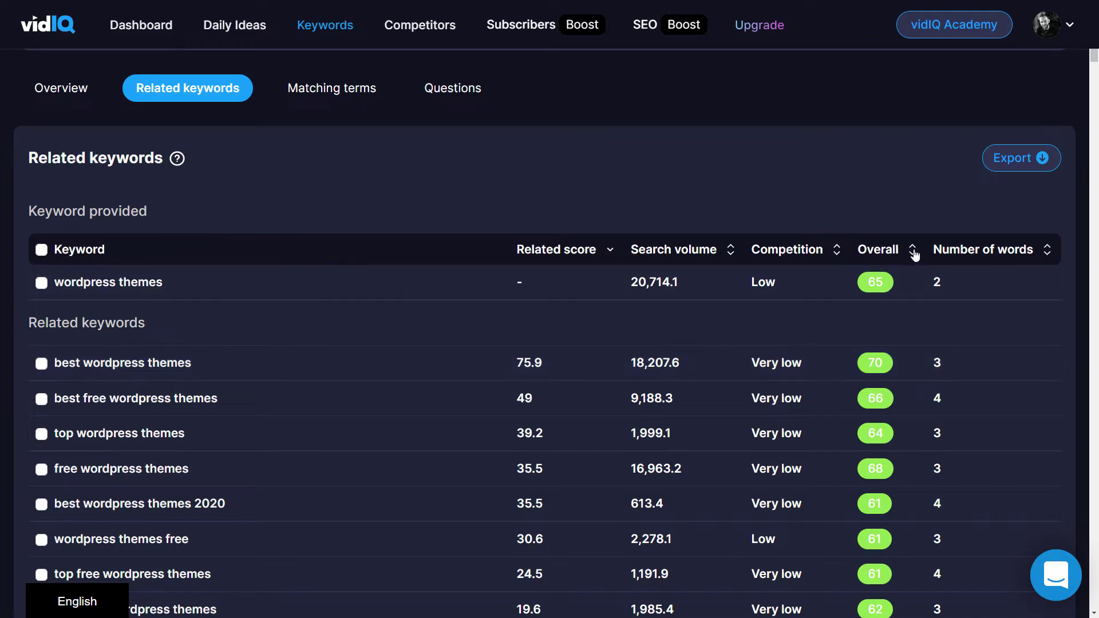
click(913, 250)
click(913, 250)
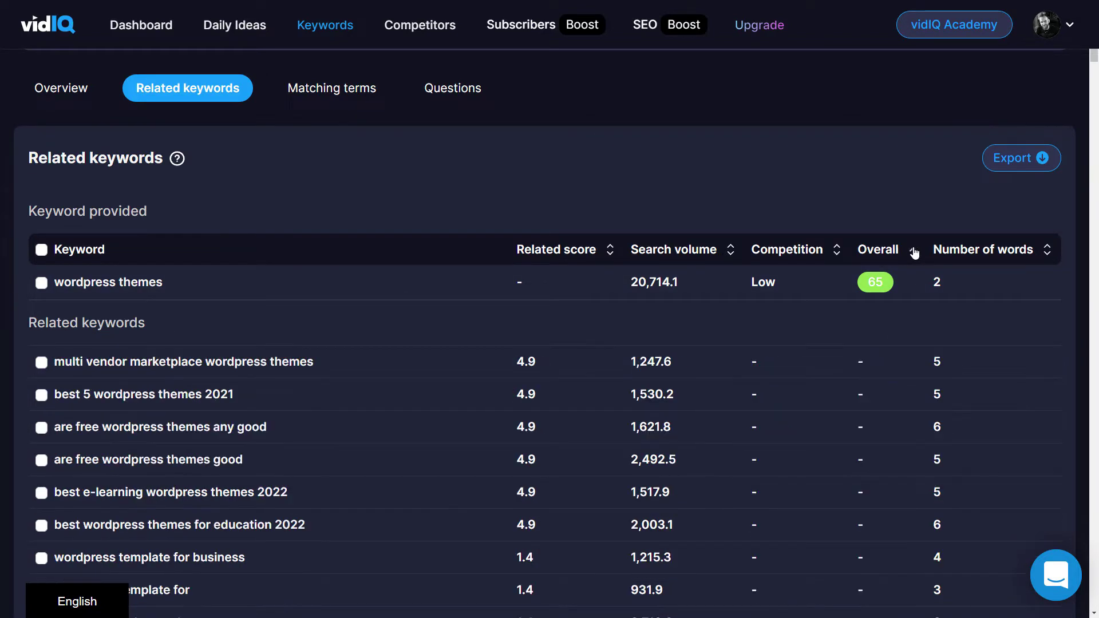
click(914, 252)
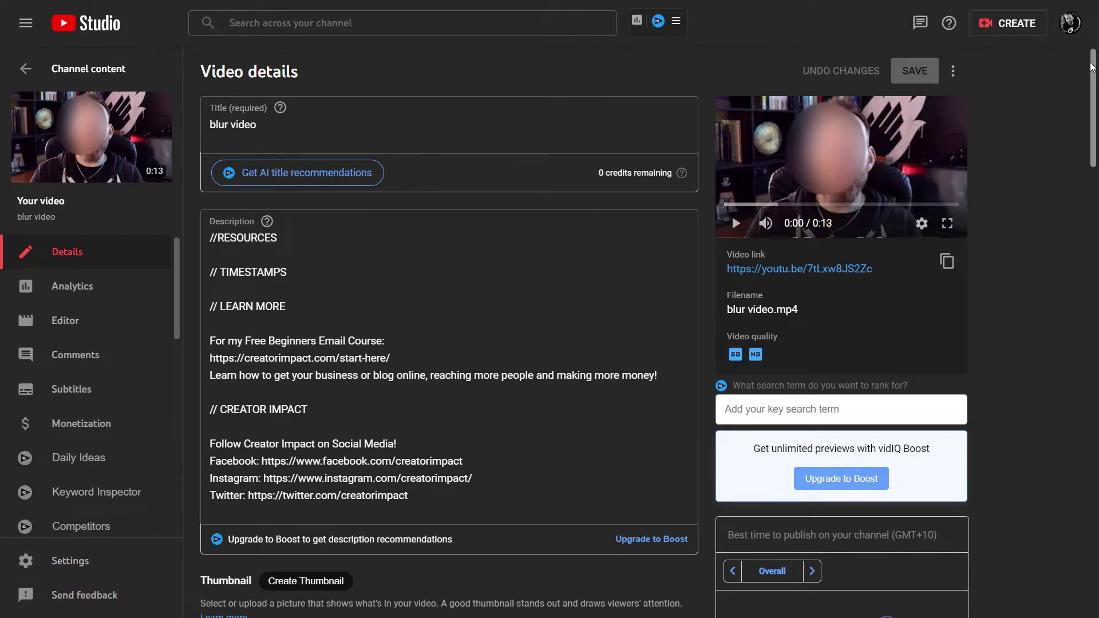
Scroll the Video details page down to the empty Tags section and vidIQ's suggested tags.
drag(1087, 68, 1092, 368)
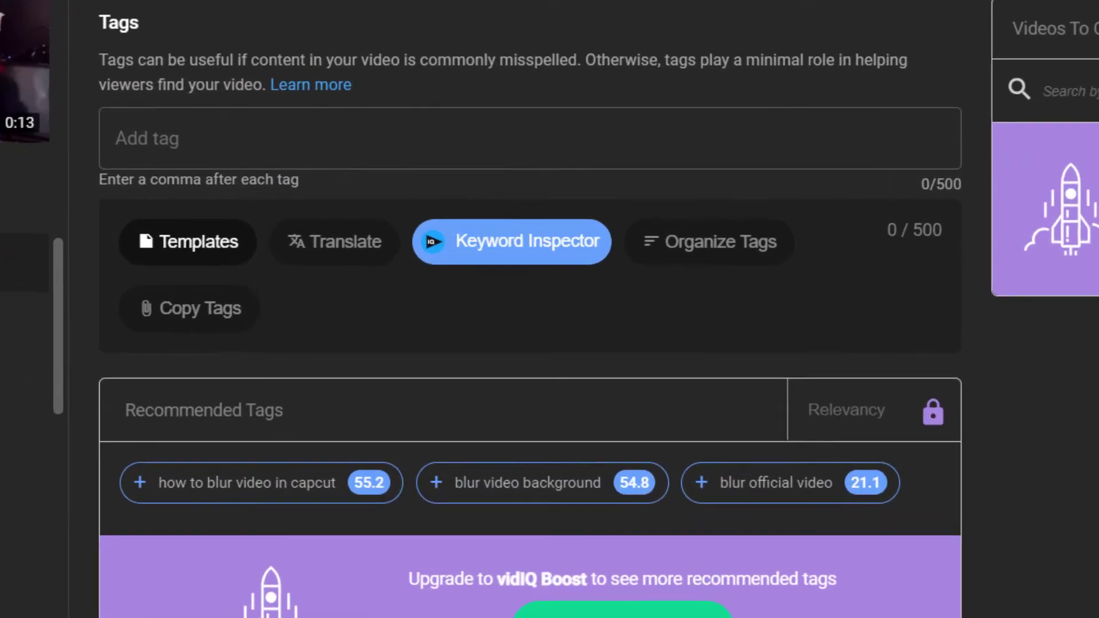
click(296, 141)
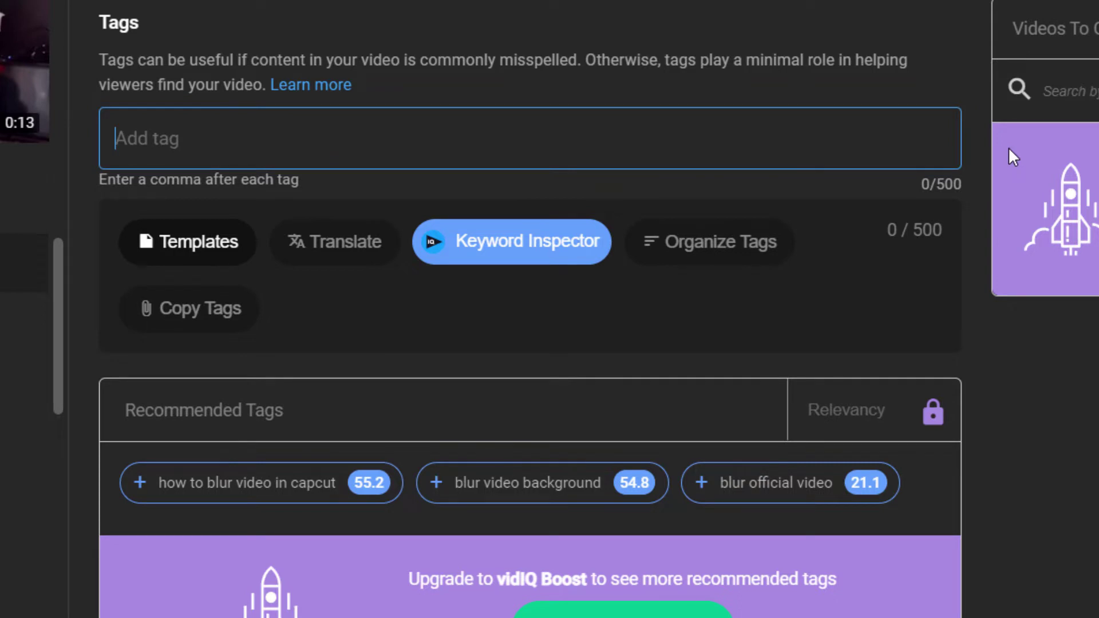
text(Blur Youtube)
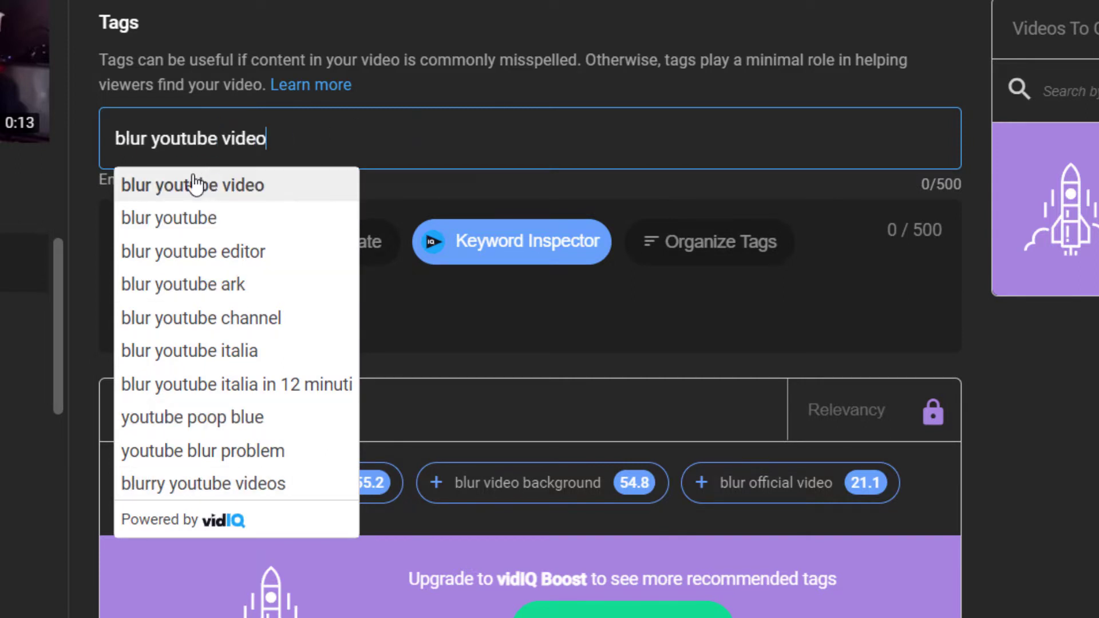
click(179, 186)
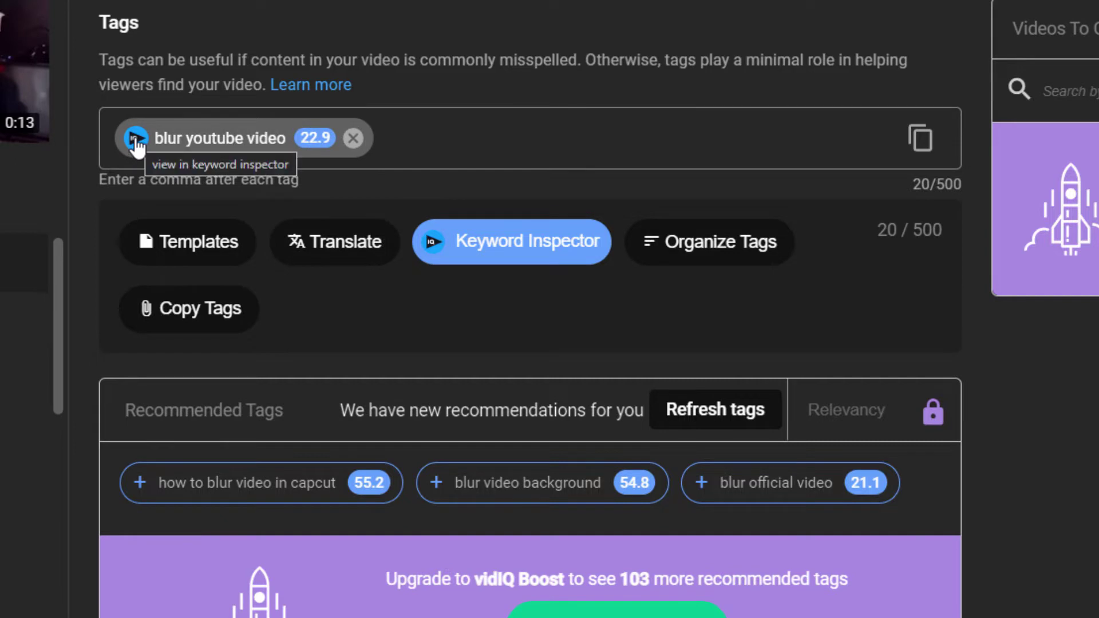
mouse_move(312, 145)
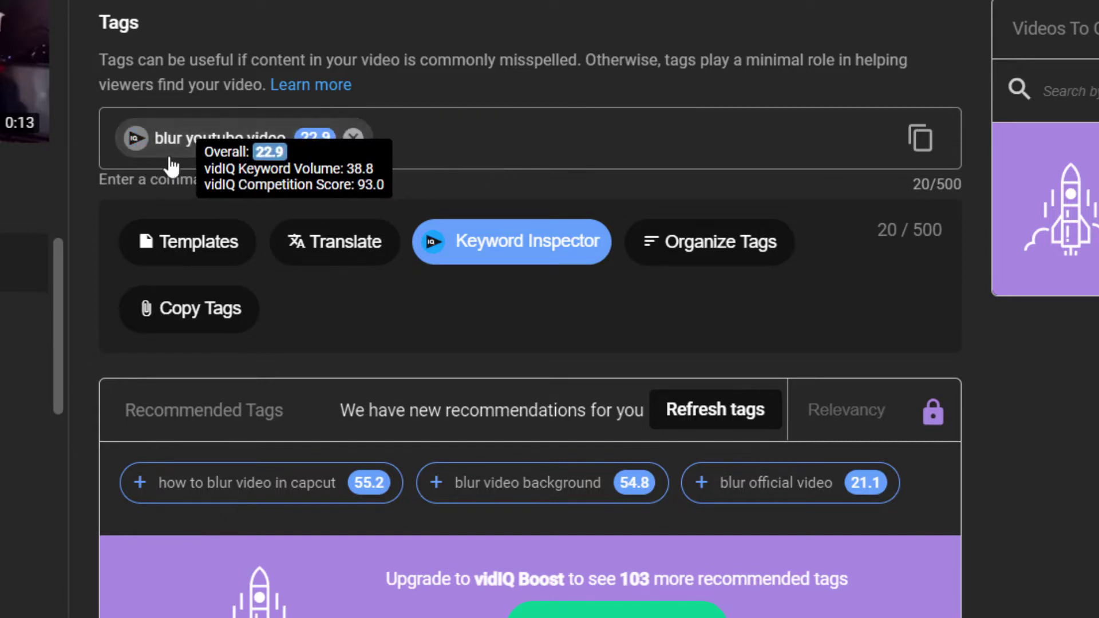
click(133, 150)
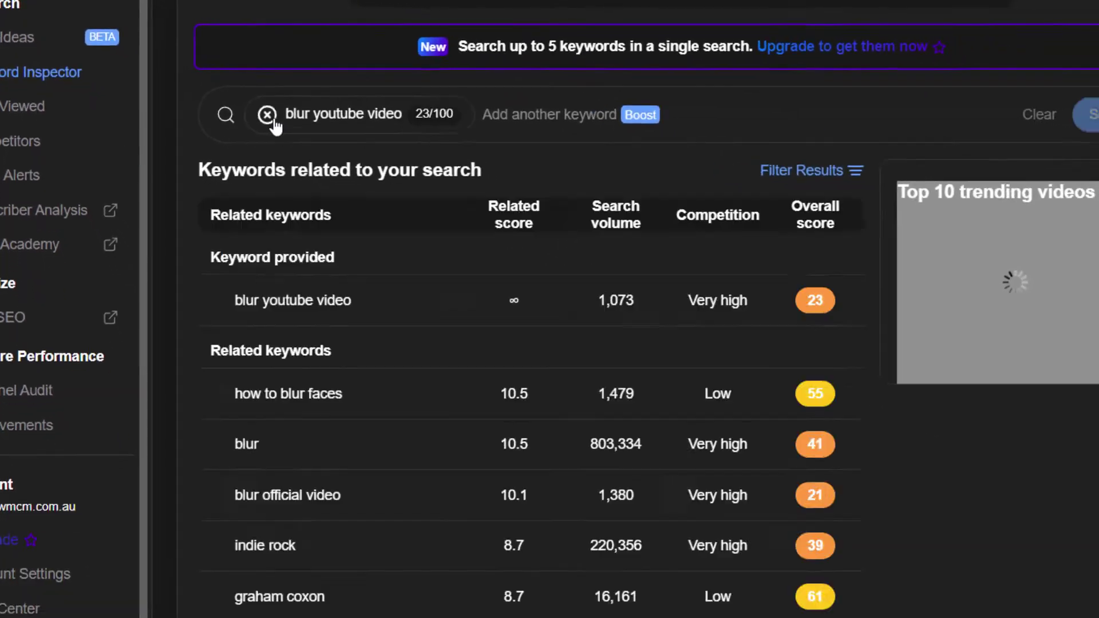
scroll(456, 200, down, 3)
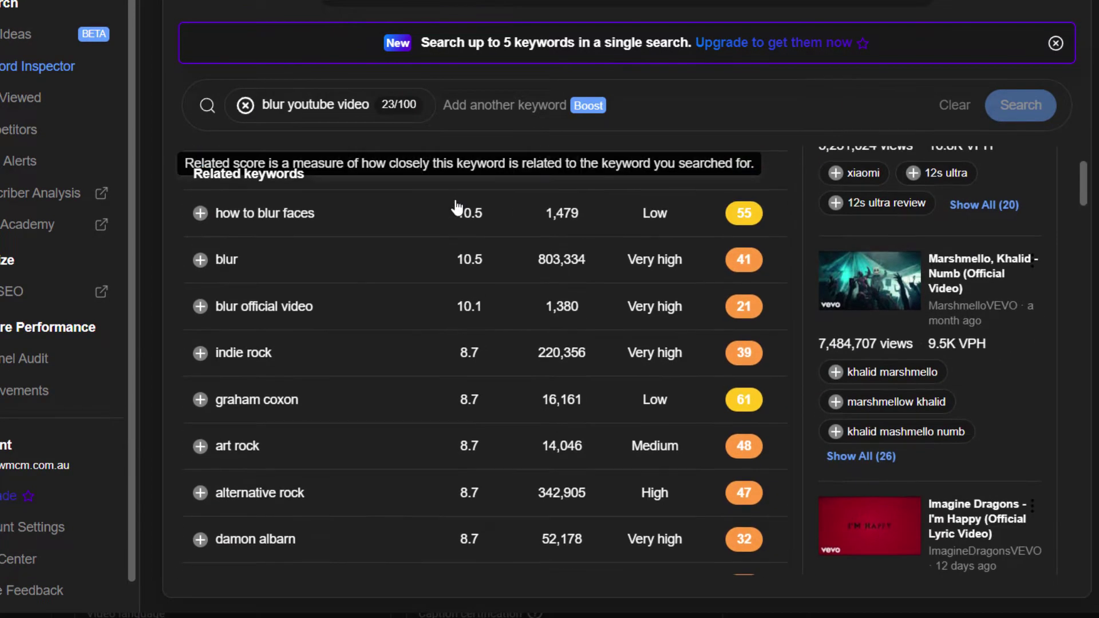
scroll(472, 430, up, 3)
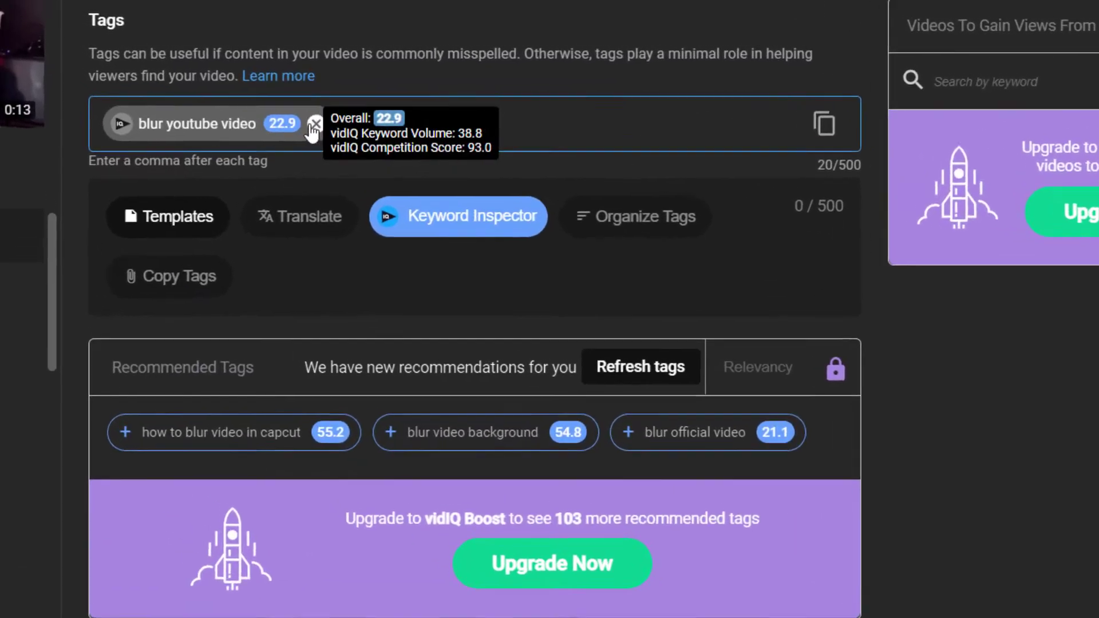
click(328, 129)
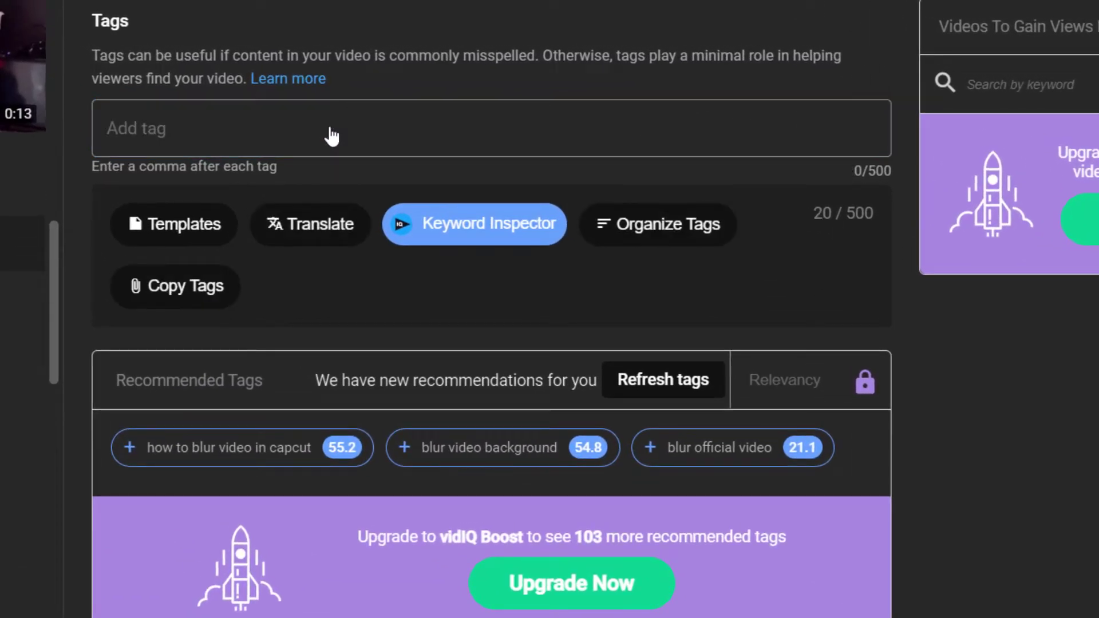
click(211, 225)
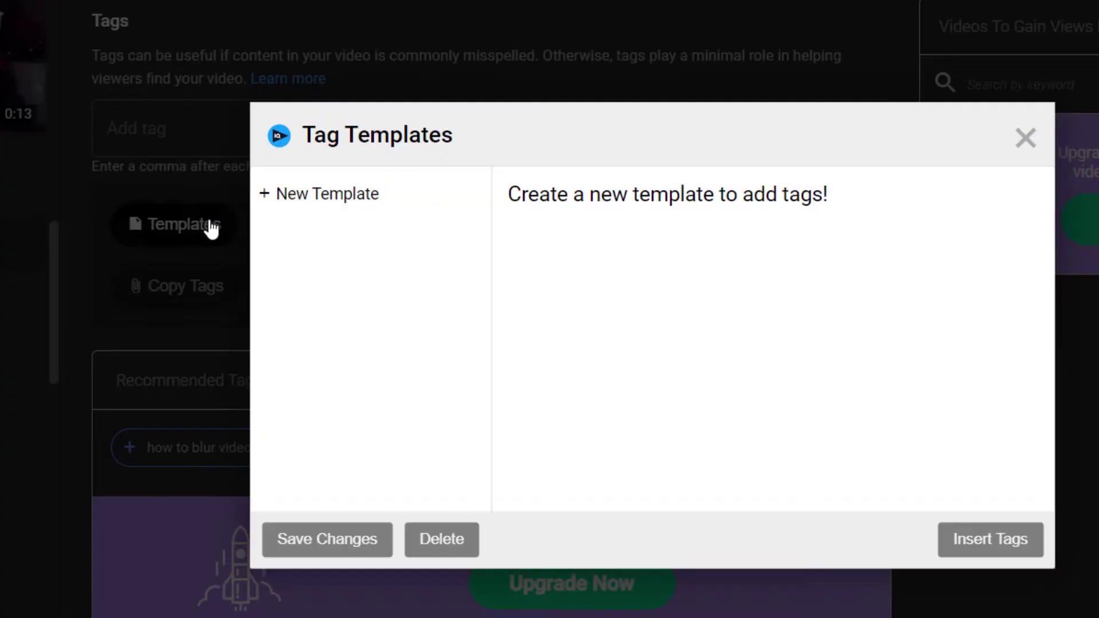
click(362, 203)
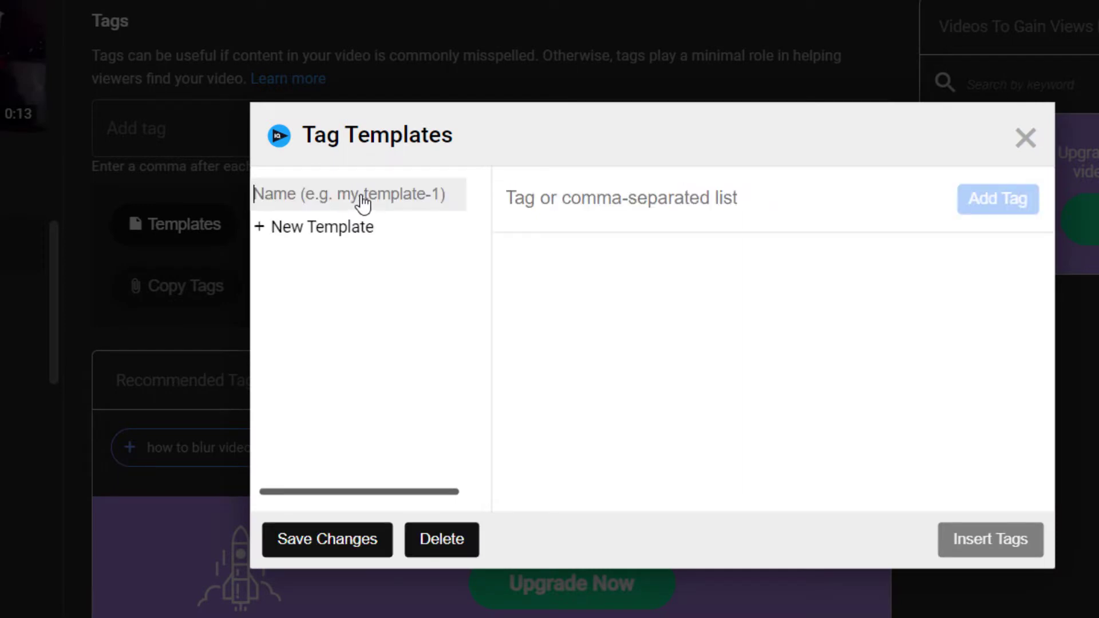
click(1026, 139)
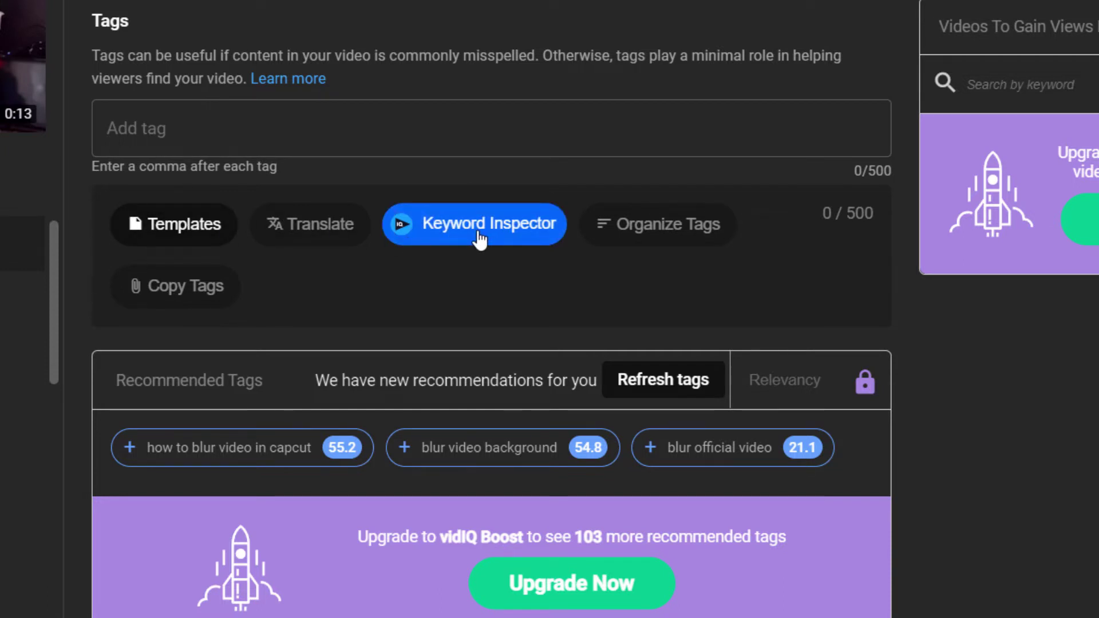
Search the Keyword Inspector for 'Blur Face in video'.
click(480, 237)
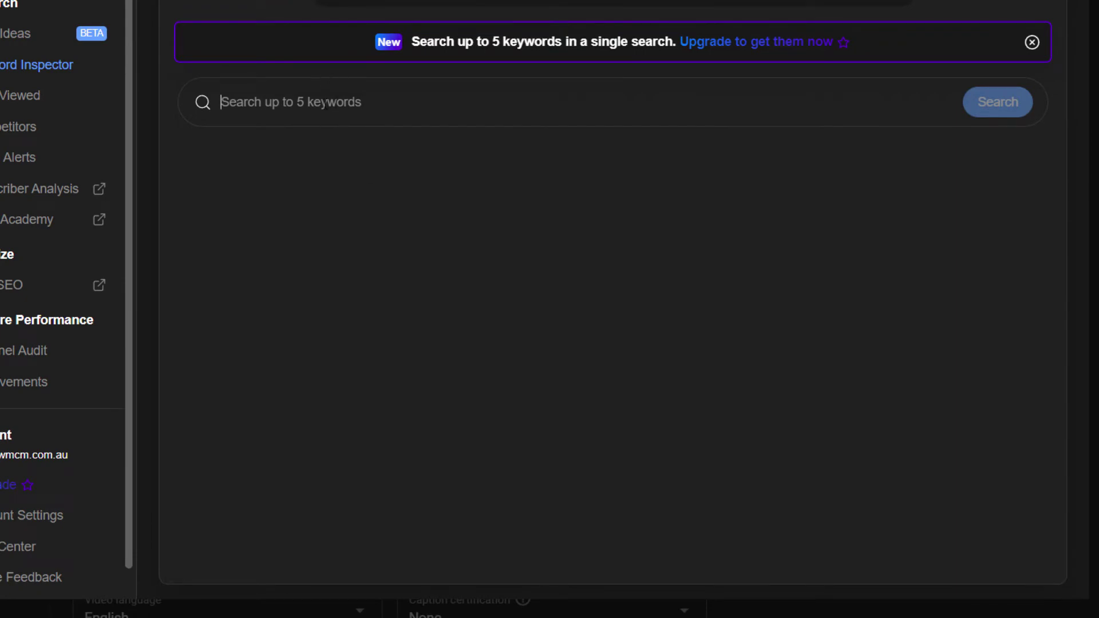
text(Blur)
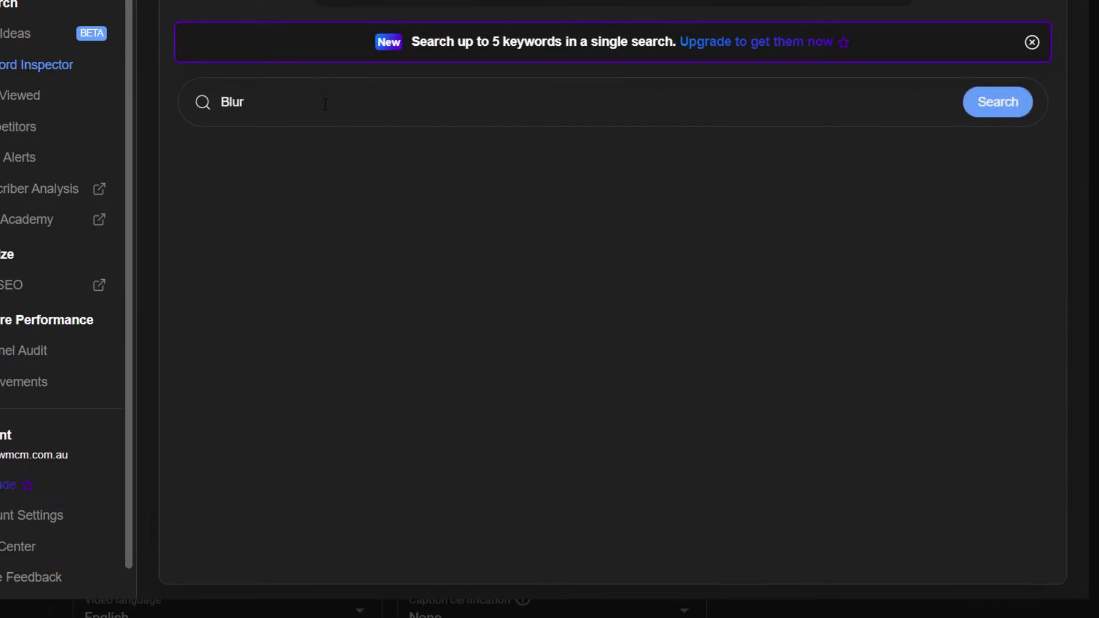
text( Face in video)
click(998, 100)
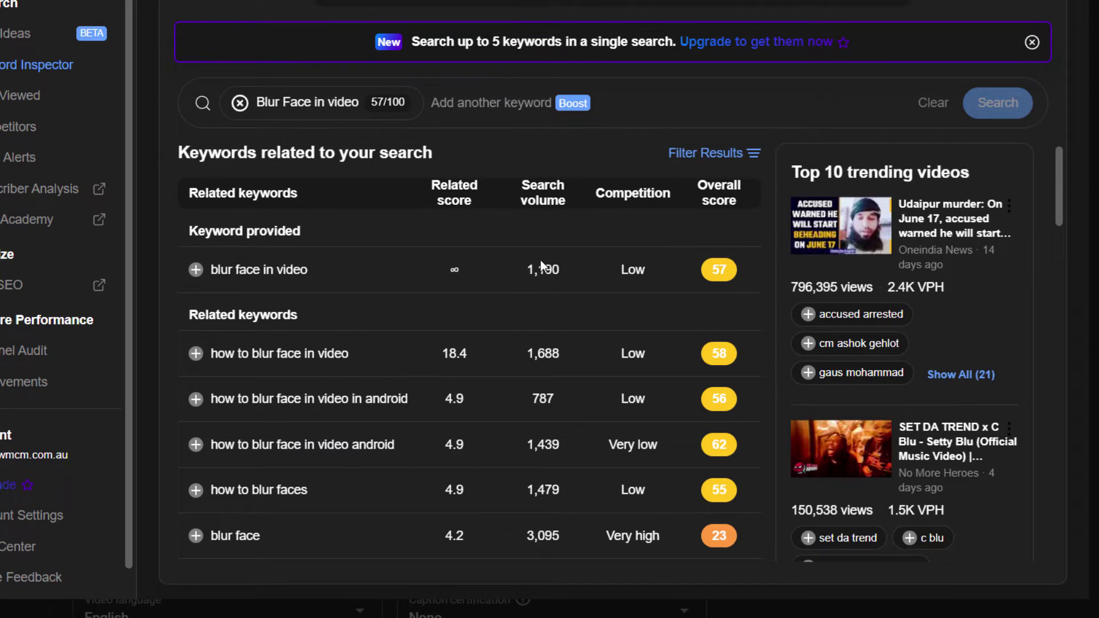
mouse_move(641, 279)
drag(535, 270, 667, 252)
Sort related keywords by Overall score and add 'how to blur faces and objects right within youtube' as a tag.
click(722, 198)
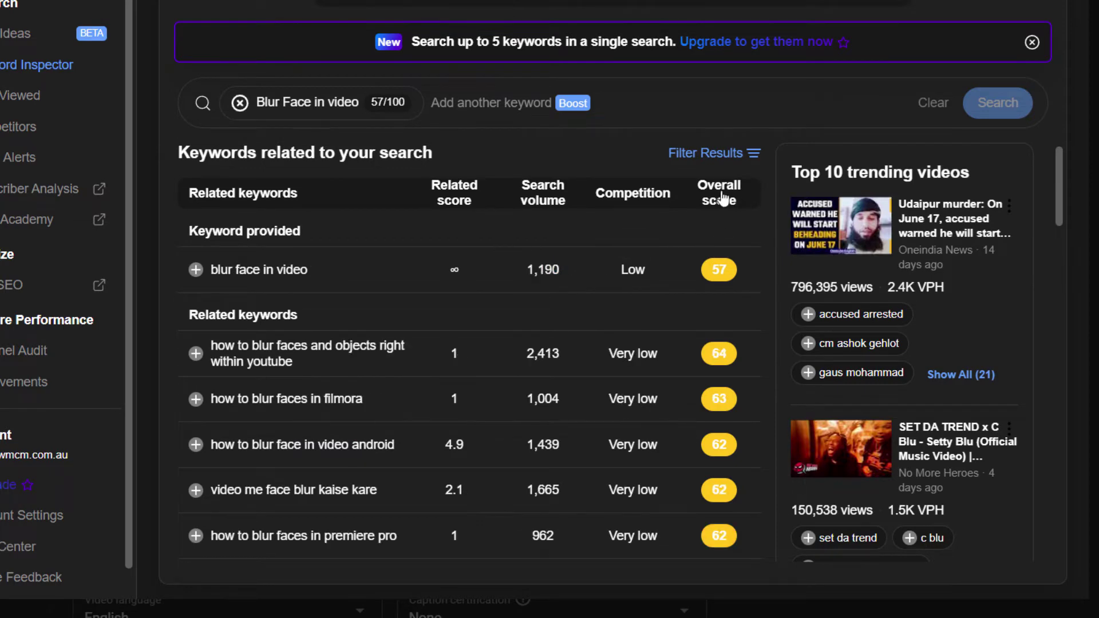
click(723, 198)
click(723, 198)
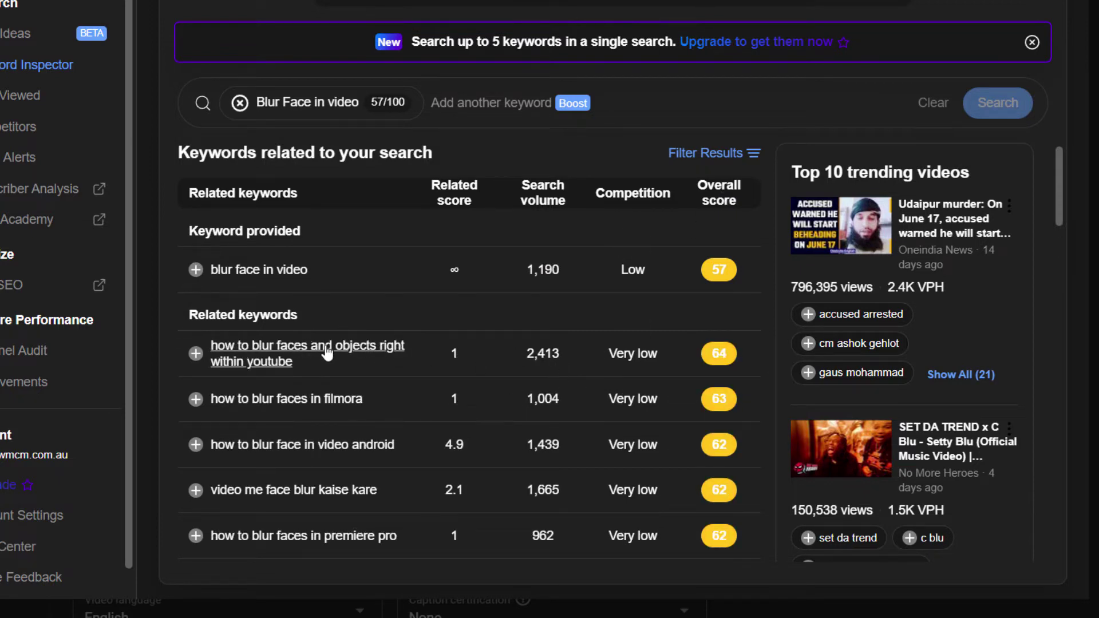
click(195, 355)
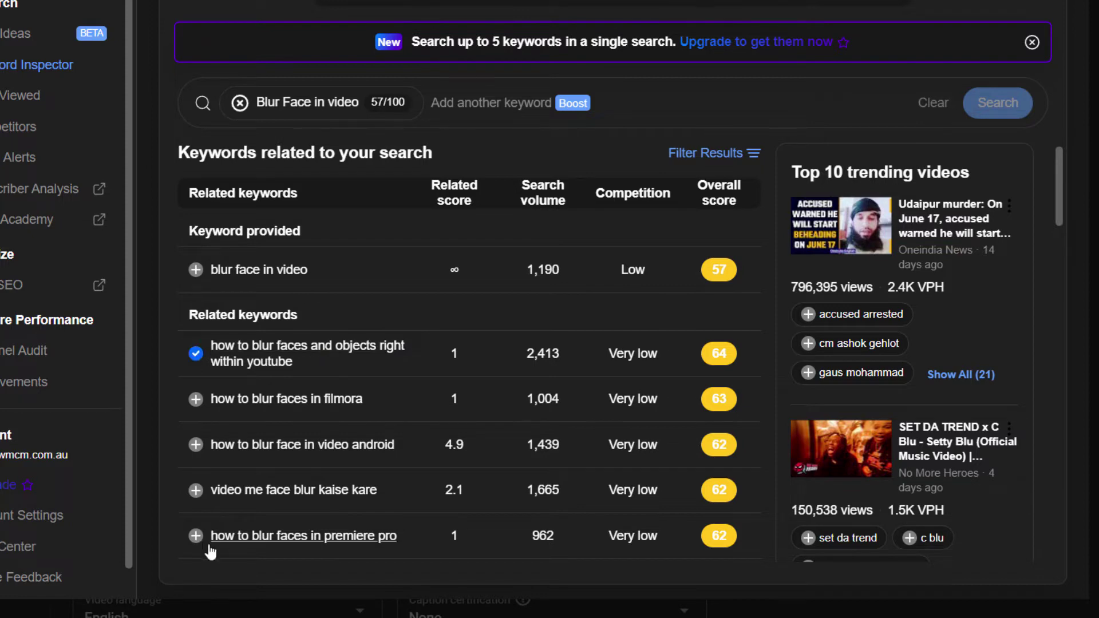
scroll(303, 380, down, 2)
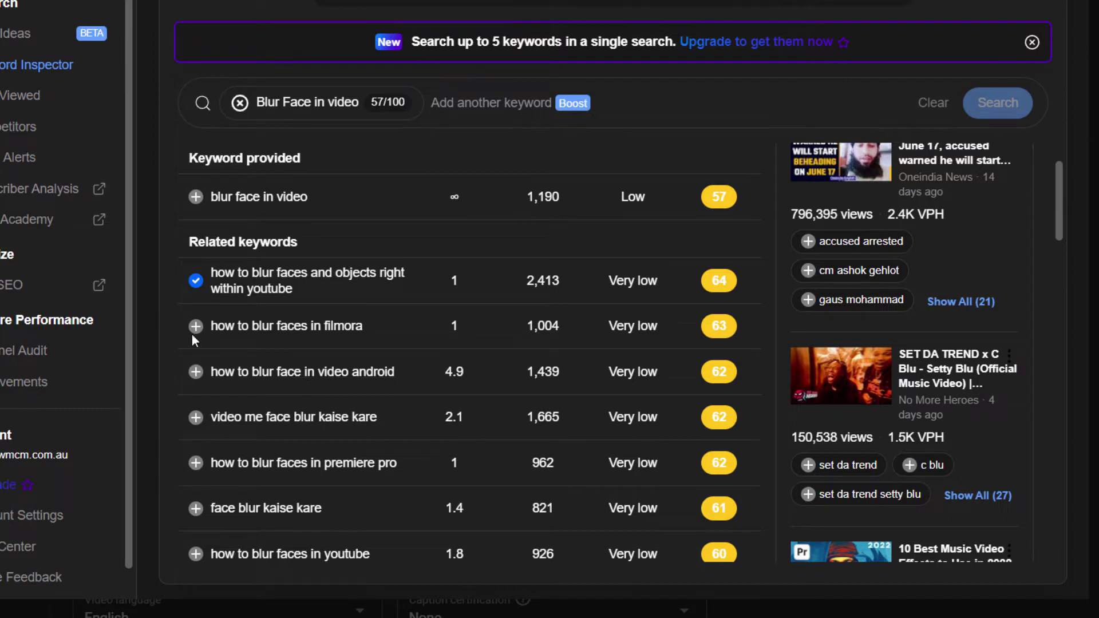
Search 'how to blur faces and objects right within youtube' and tag six related keywords, including the 2016, editor and 2020 variants.
click(281, 290)
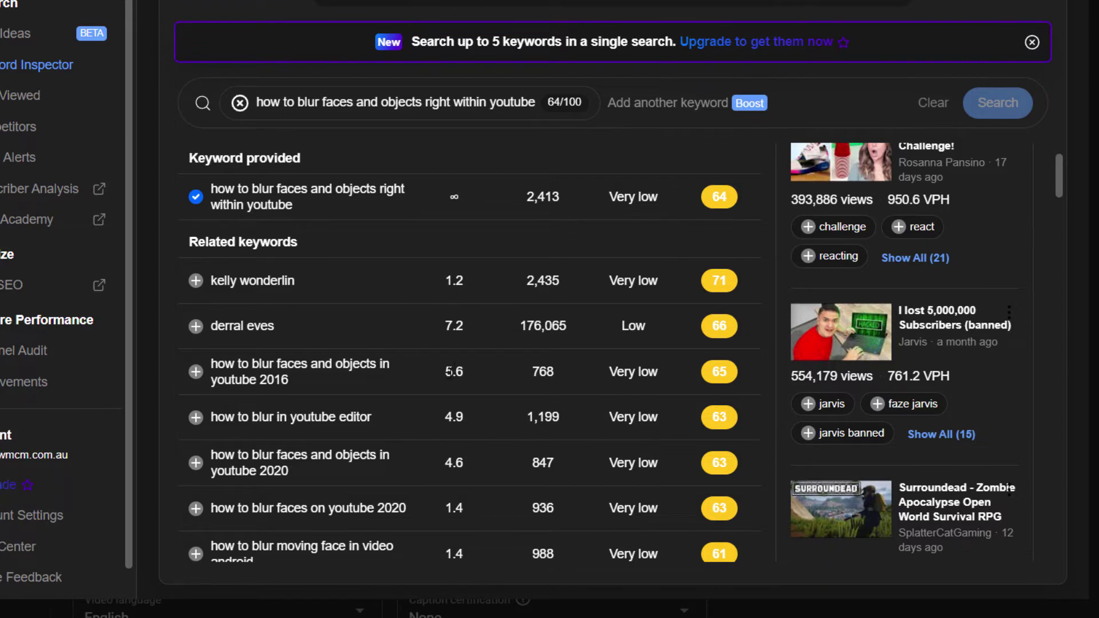
click(196, 371)
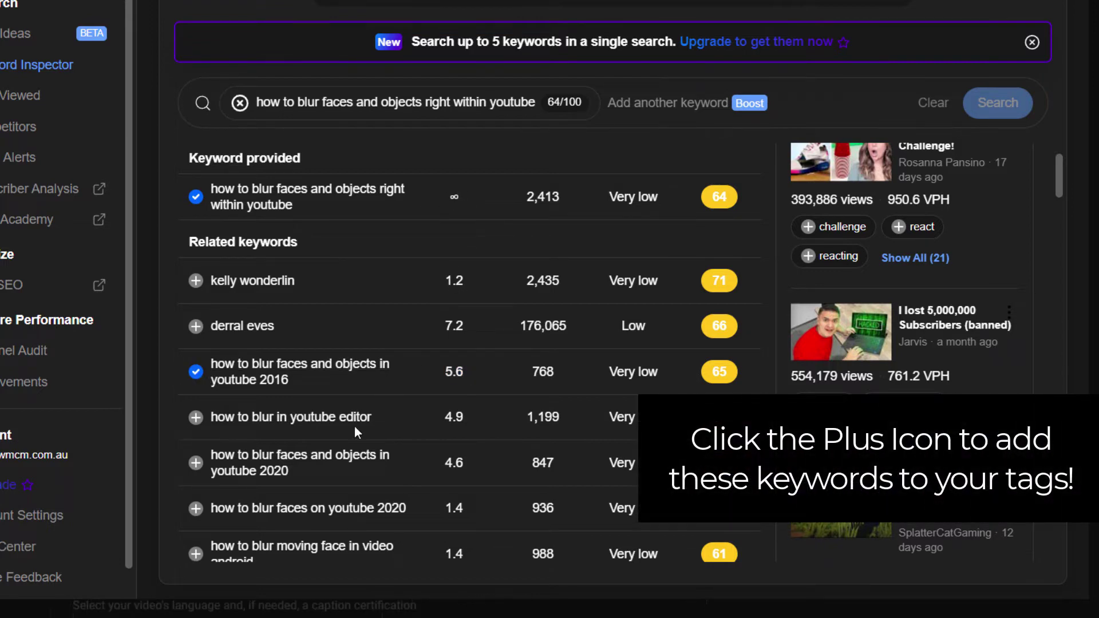
click(196, 418)
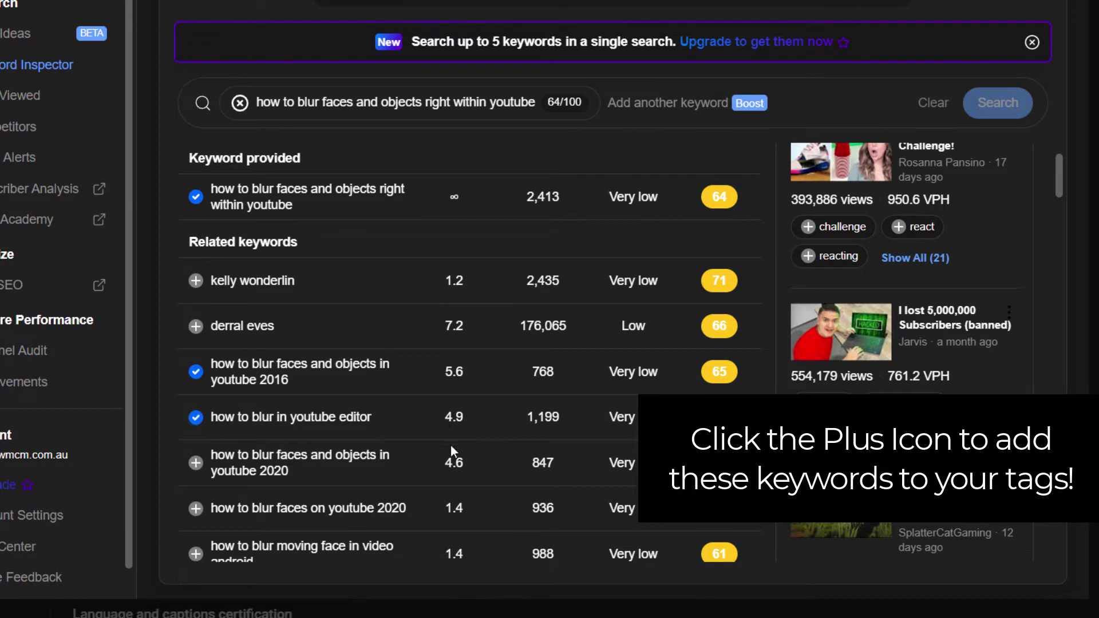
click(196, 462)
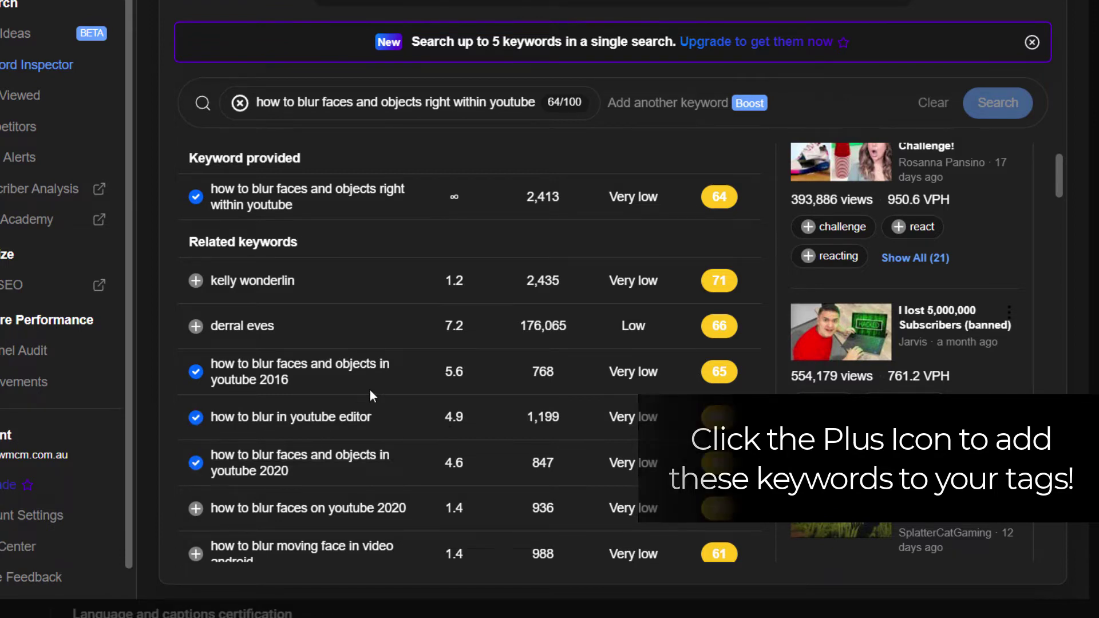
scroll(370, 389, down, 3)
scroll(370, 389, down, 1)
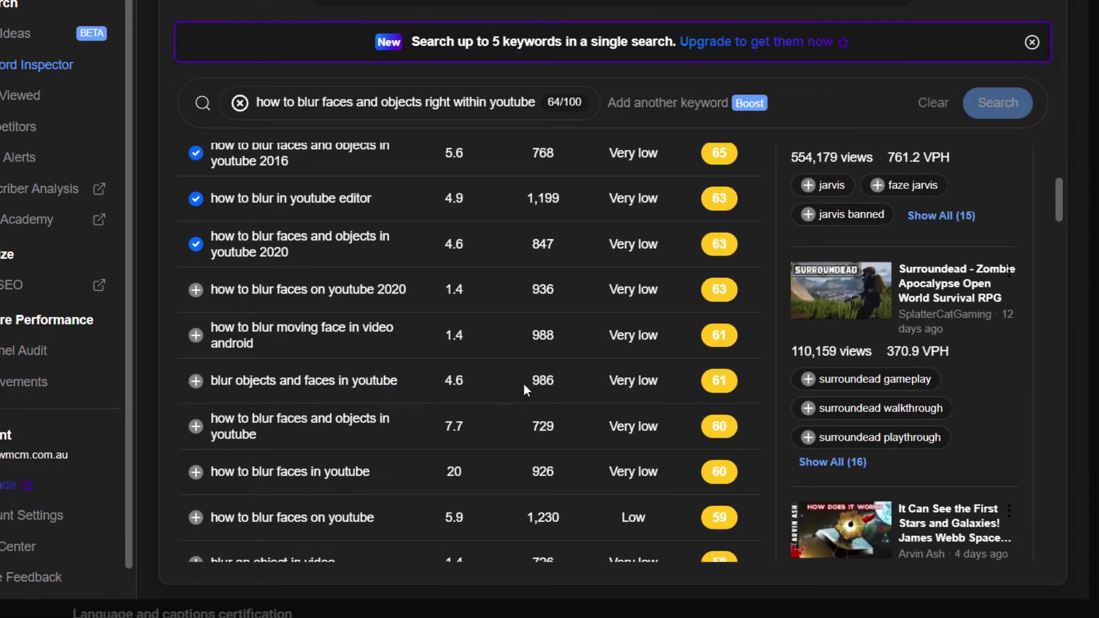
click(196, 380)
click(196, 427)
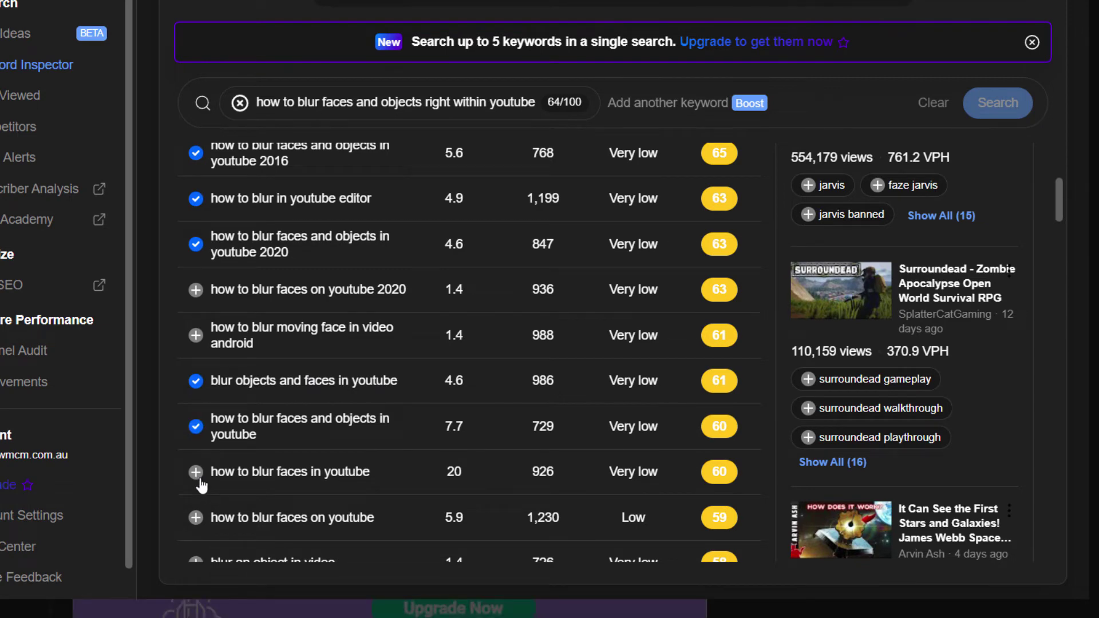
click(196, 518)
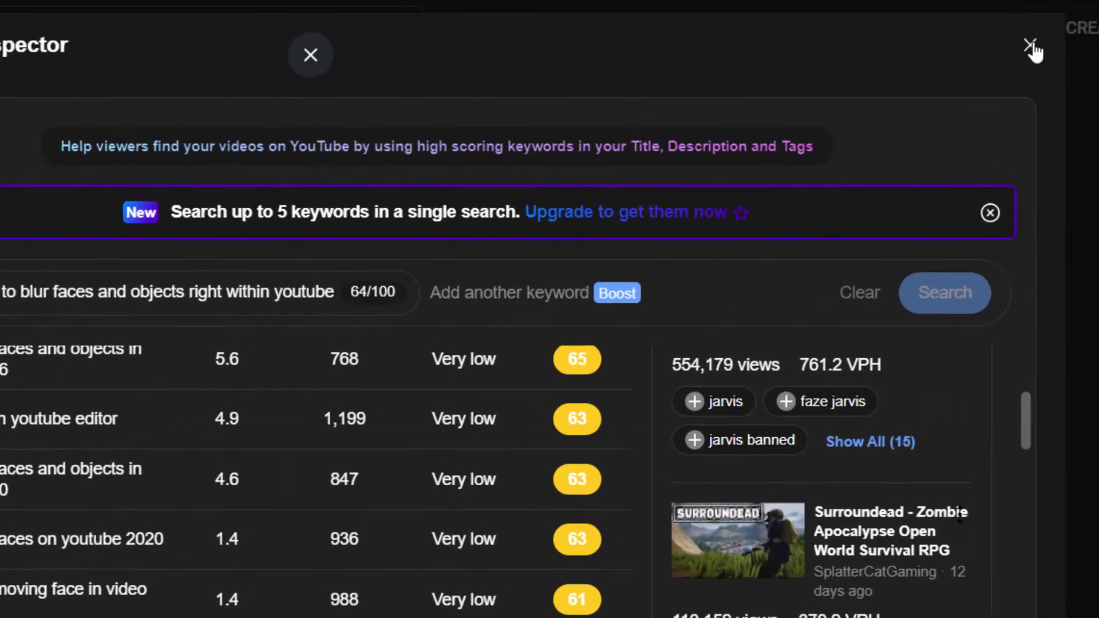
Close the Keyword Inspector and copy all eight tags from the Tags box.
click(1026, 59)
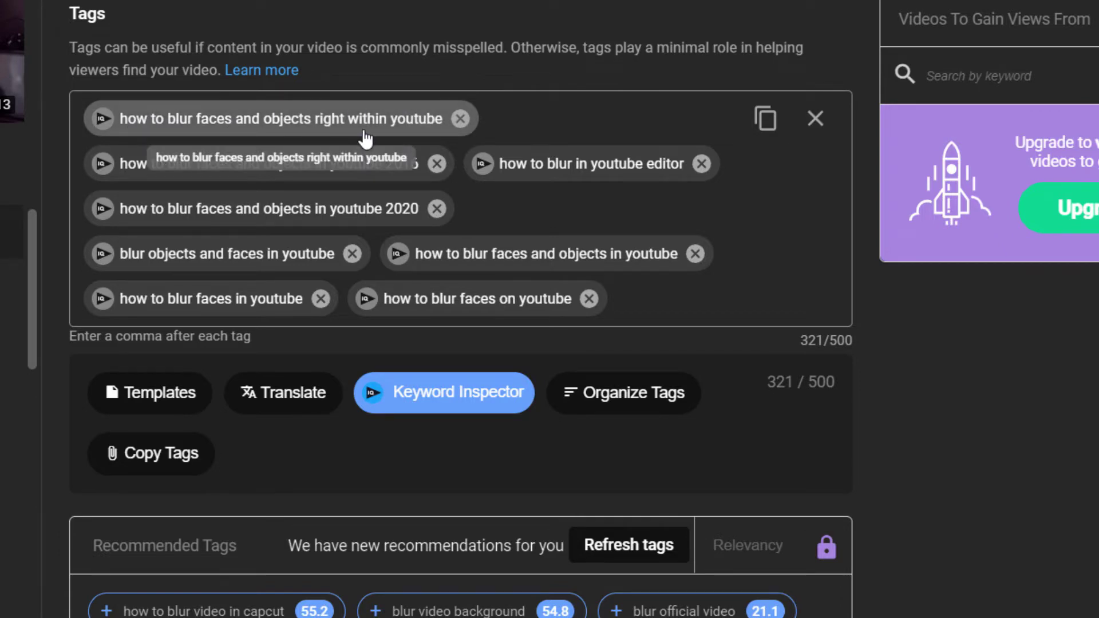
click(766, 119)
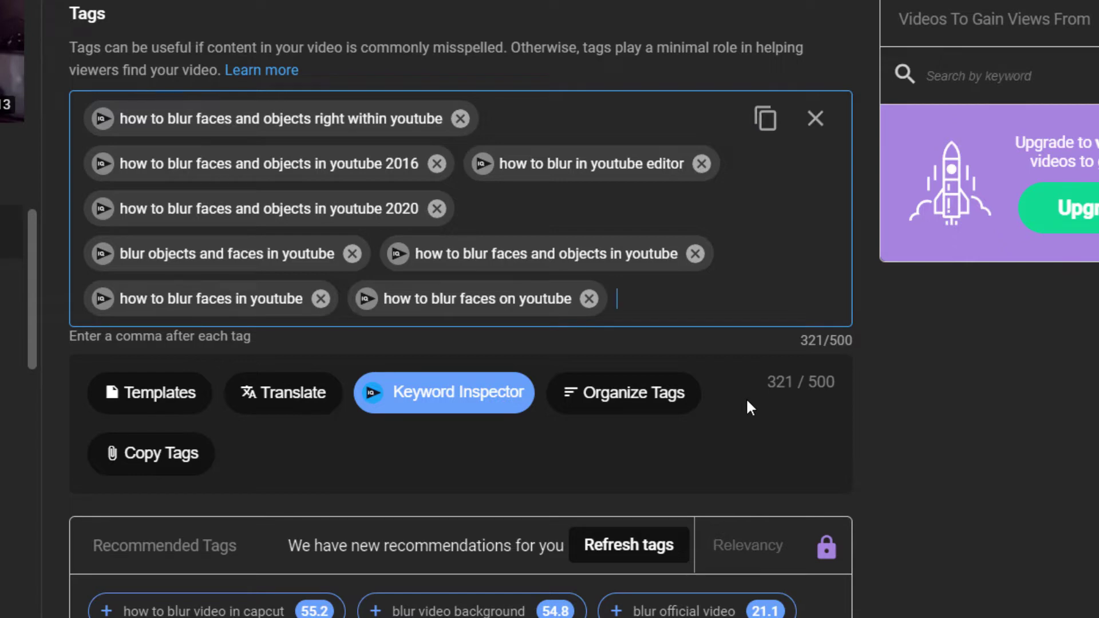
Reorder the tags with Organize Tags so 'how to blur in youtube editor' comes second.
click(657, 400)
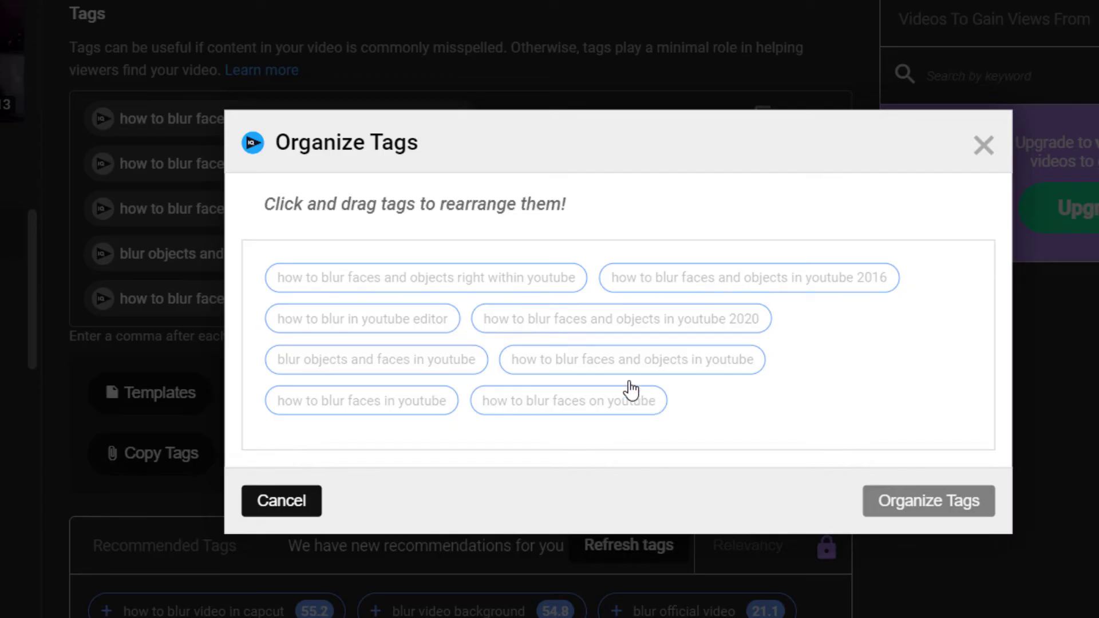
drag(657, 289, 421, 343)
drag(628, 370, 725, 316)
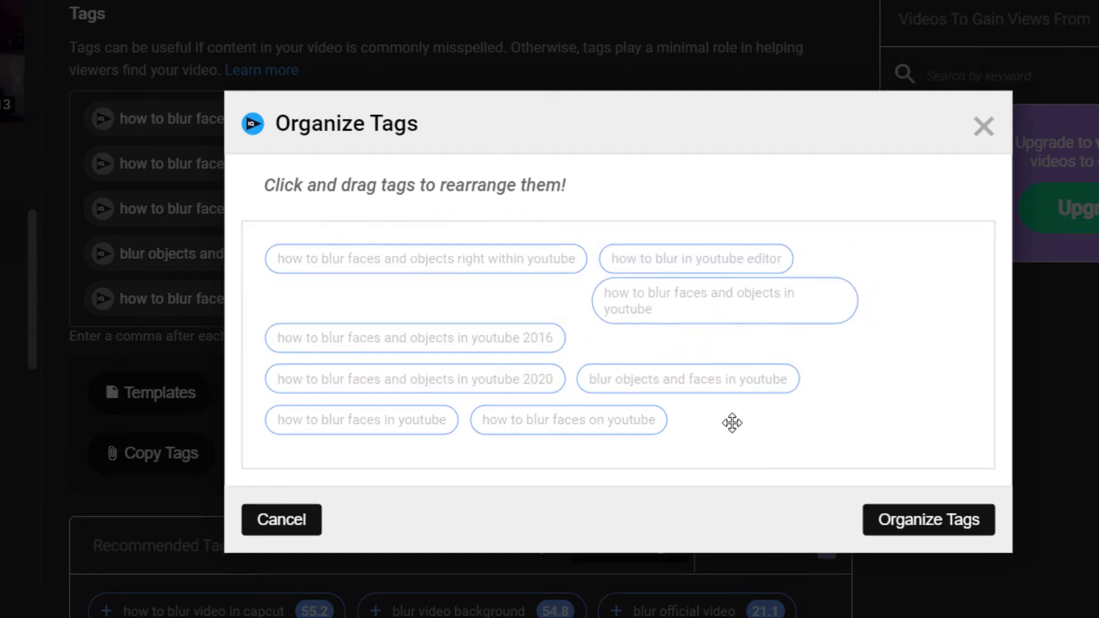
click(903, 507)
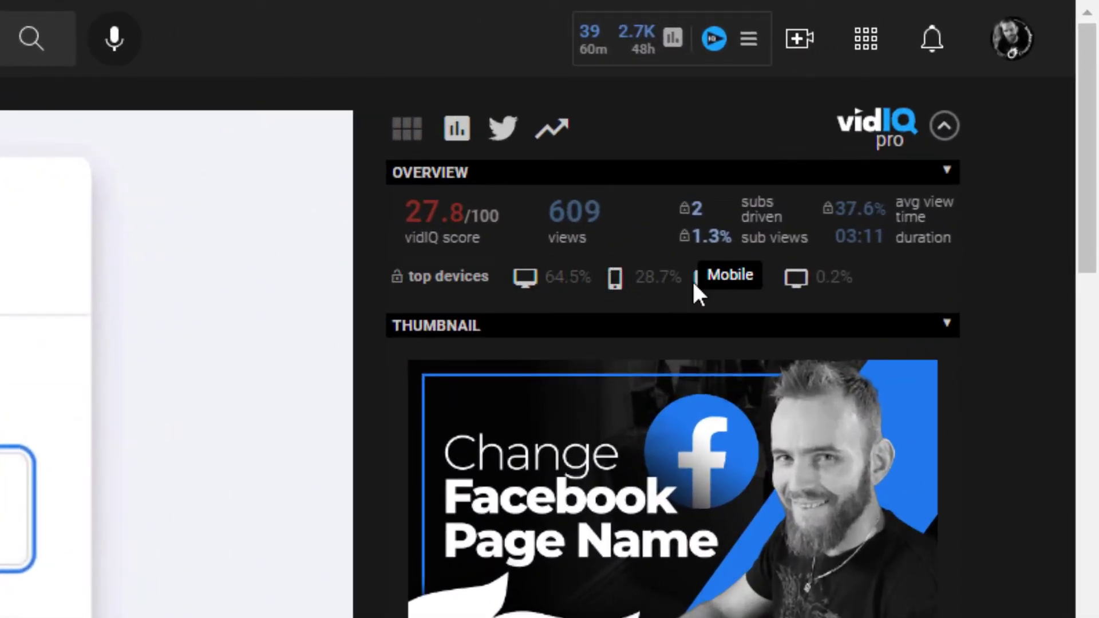
Review the 70.8 SEO score breakdown (Actionable 46.2/50, Performance 24.6/50) and the watch page checklist.
mouse_move(597, 220)
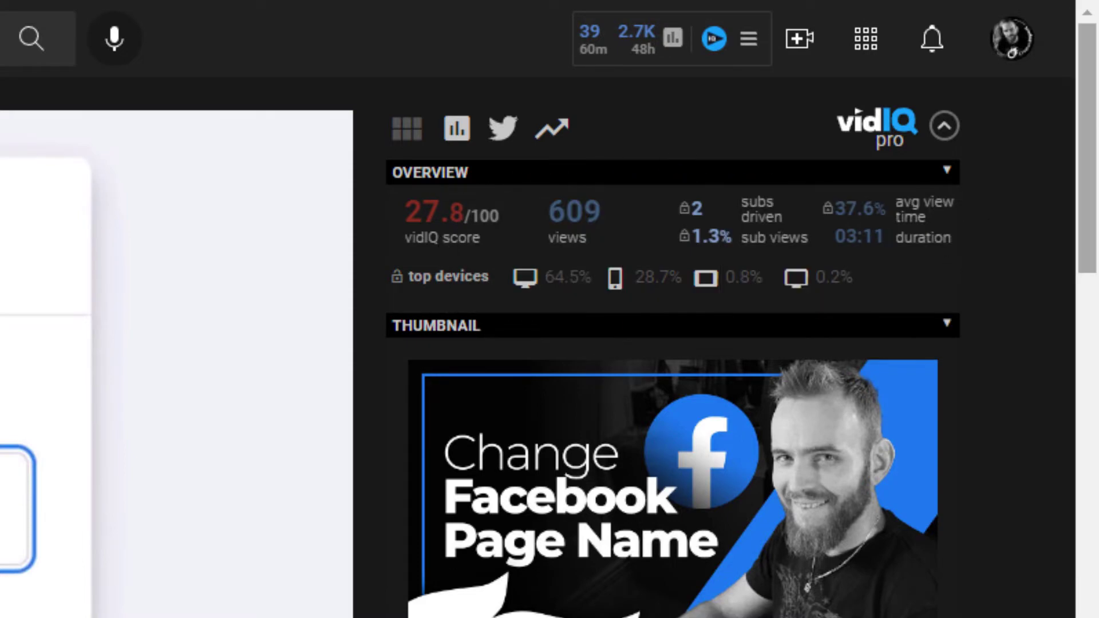
drag(1094, 74, 1090, 307)
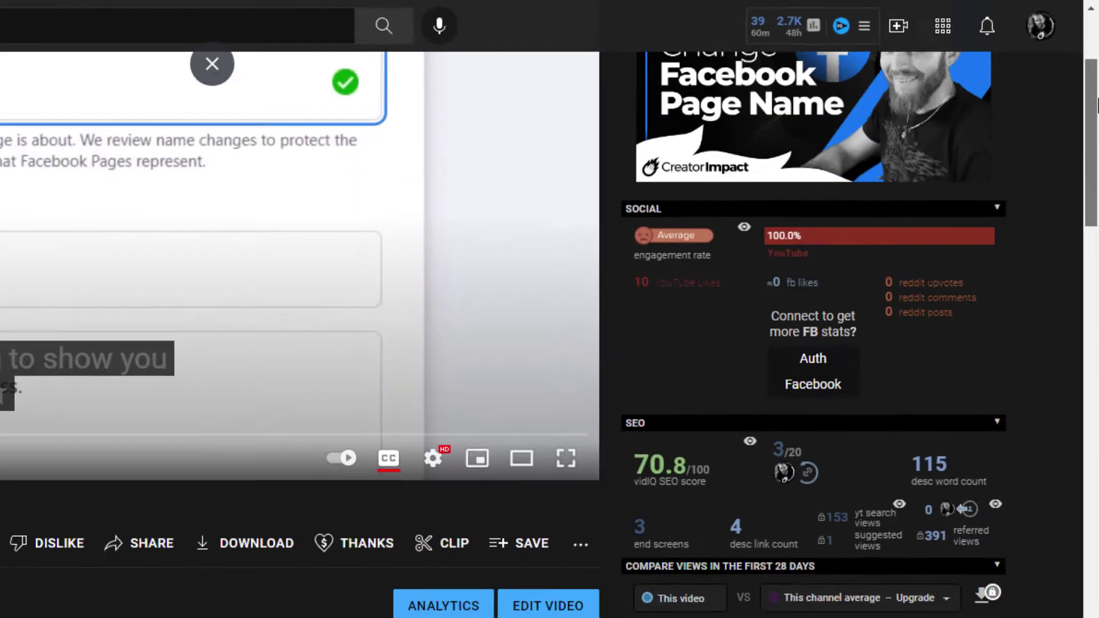
drag(1096, 127, 1093, 58)
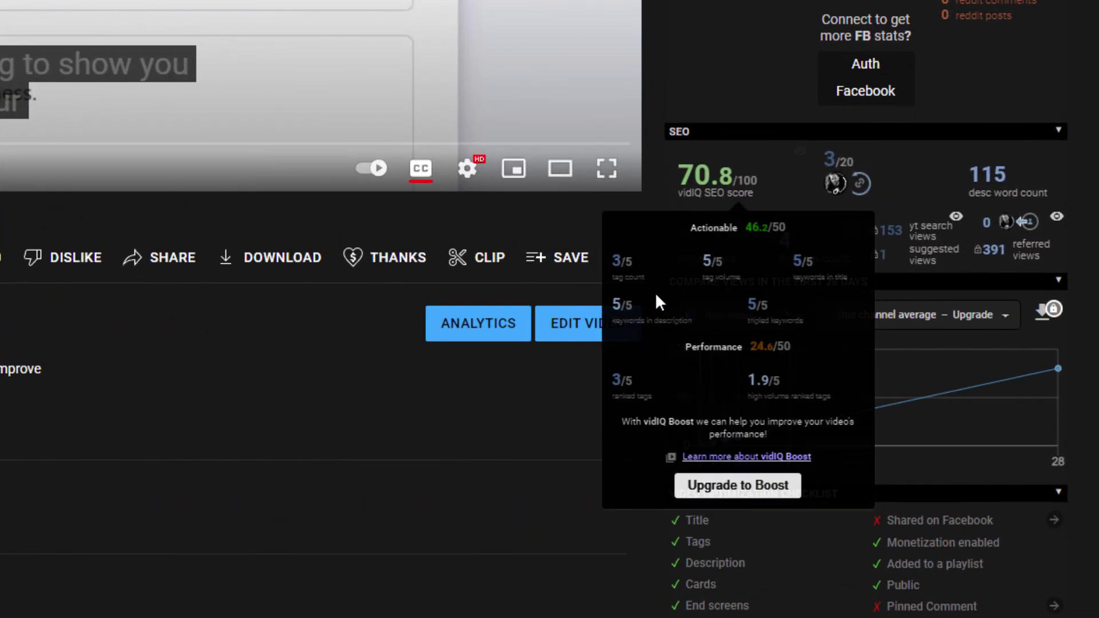
Open the blur video's details page and scroll down to its Tags box with eight tags.
click(564, 337)
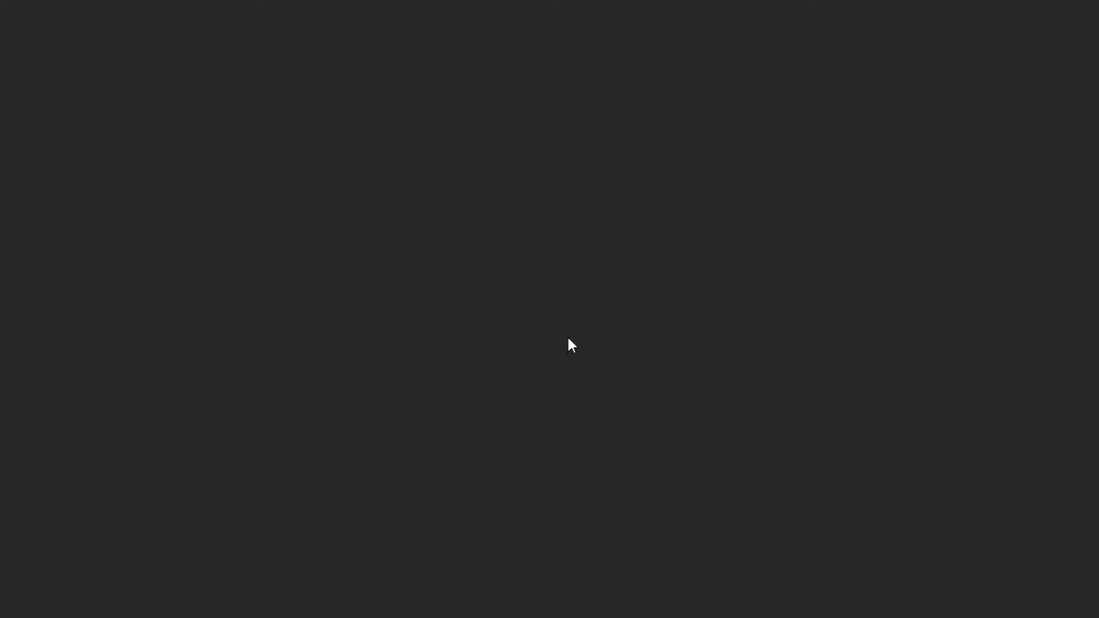
scroll(847, 287, down, 6)
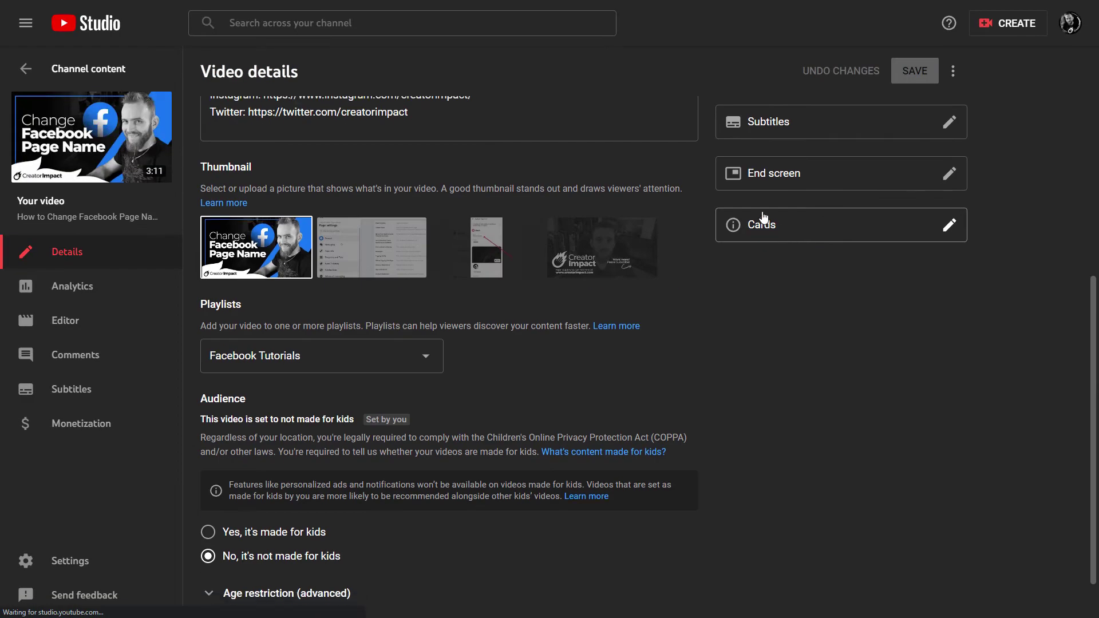
scroll(780, 389, down, 12)
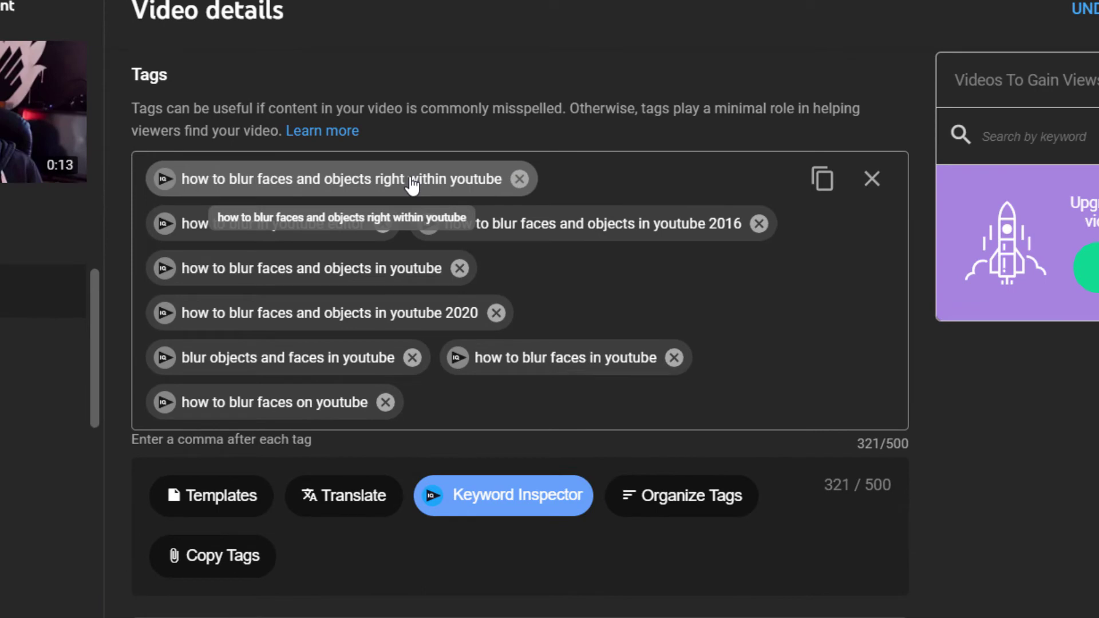
Copy the first tag's wording, 'how to blur faces and objects right within youtube'.
click(411, 184)
drag(502, 177, 328, 178)
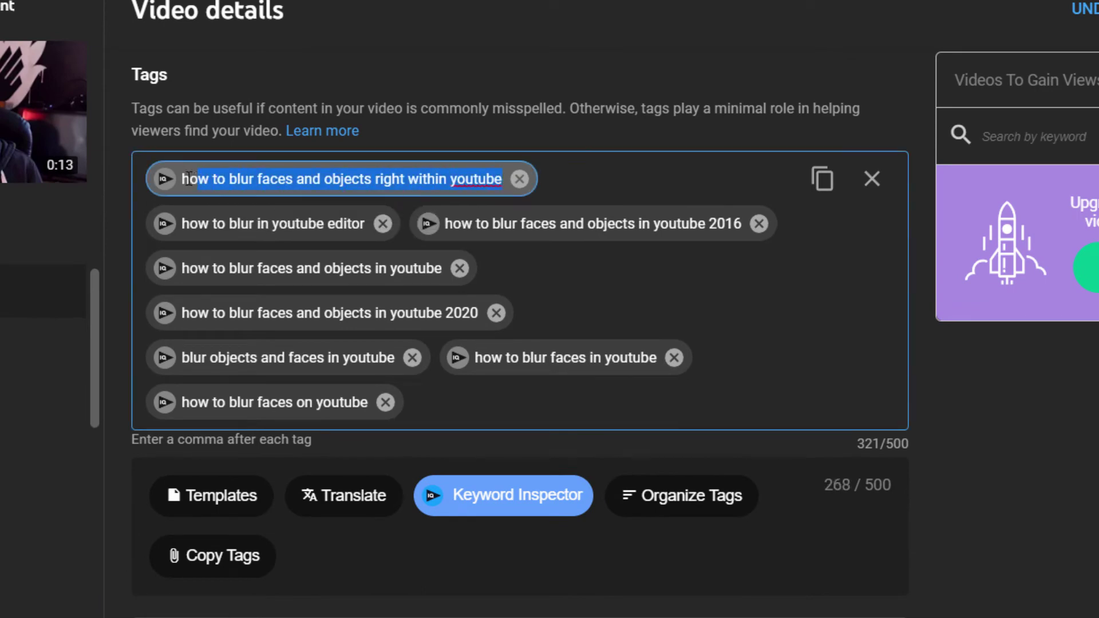
drag(189, 179, 180, 179)
right_click(221, 184)
click(300, 239)
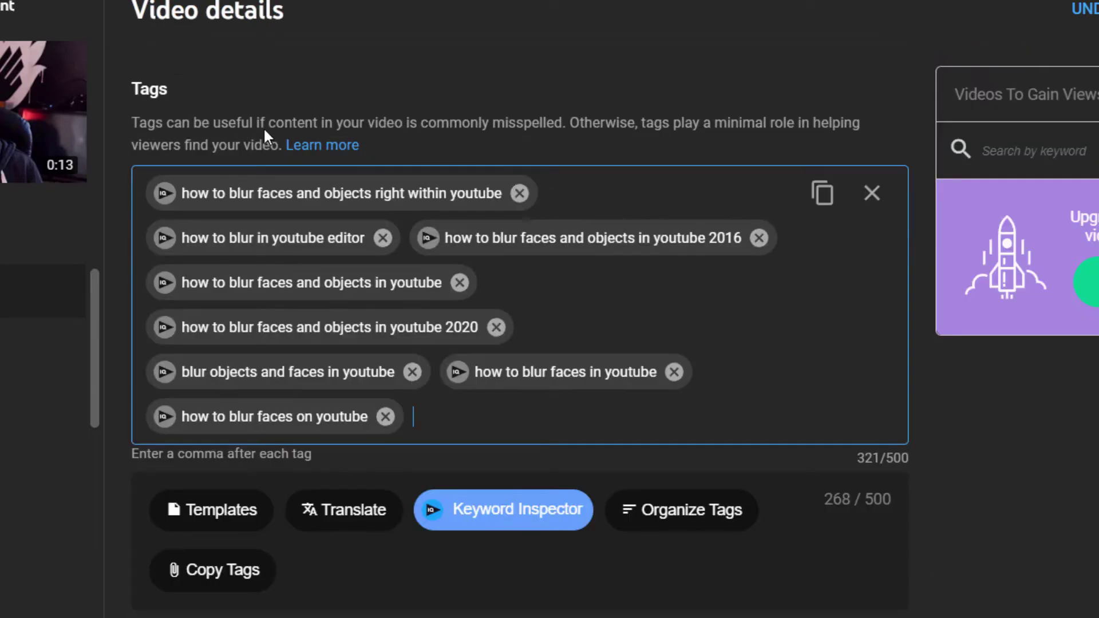
Paste that phrase over the old title and as a new first description line above //RESOURCES.
scroll(264, 132, up, 20)
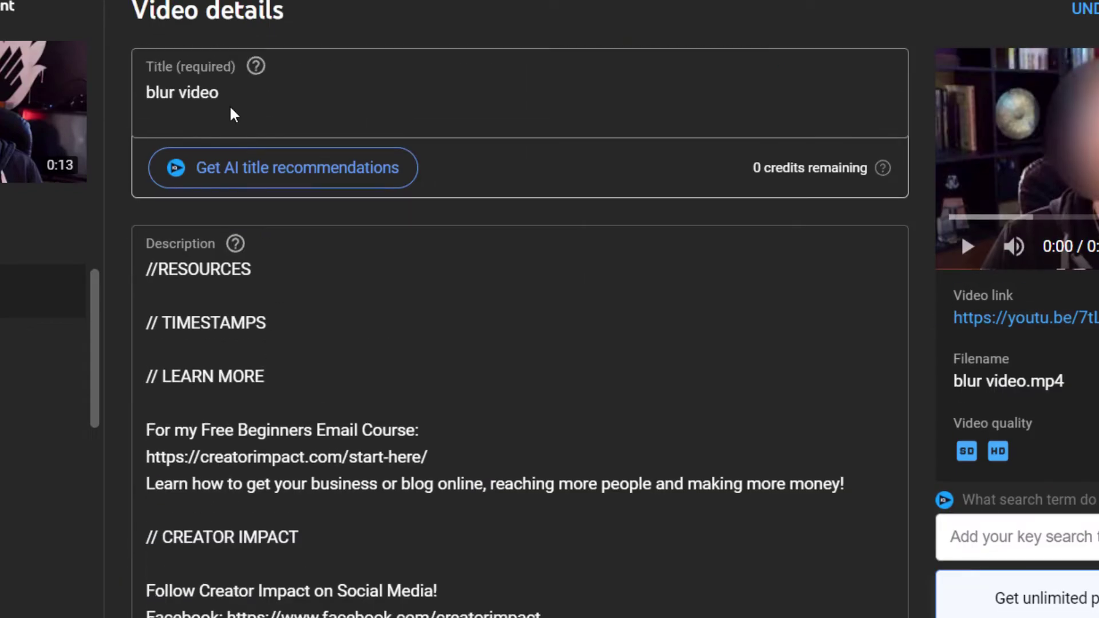
drag(232, 111, 149, 98)
key(ctrl+v)
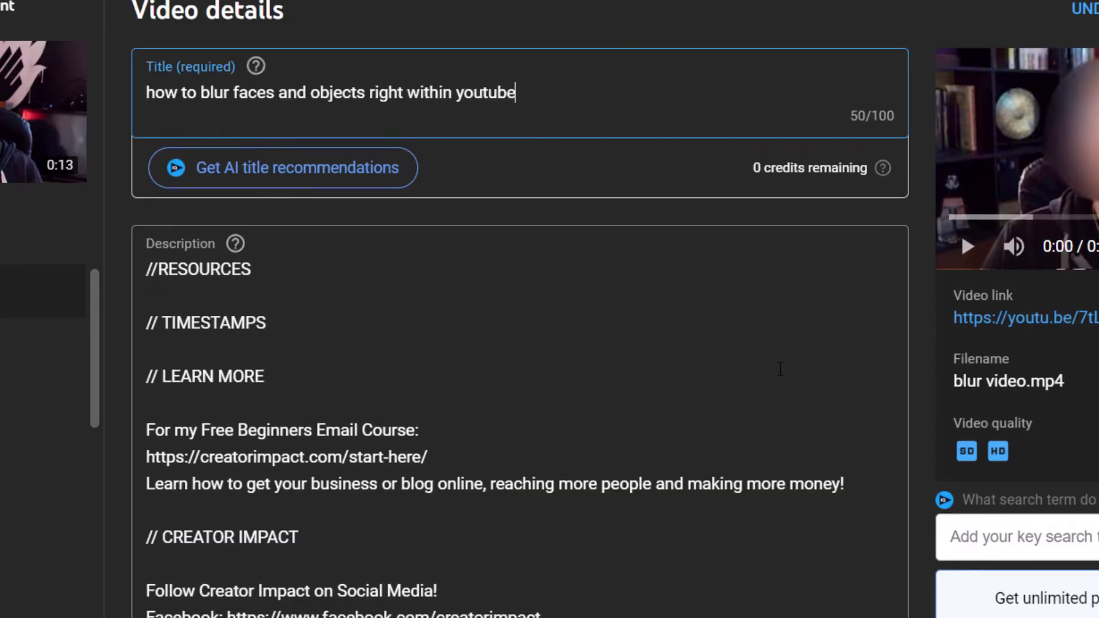
key(Tab)
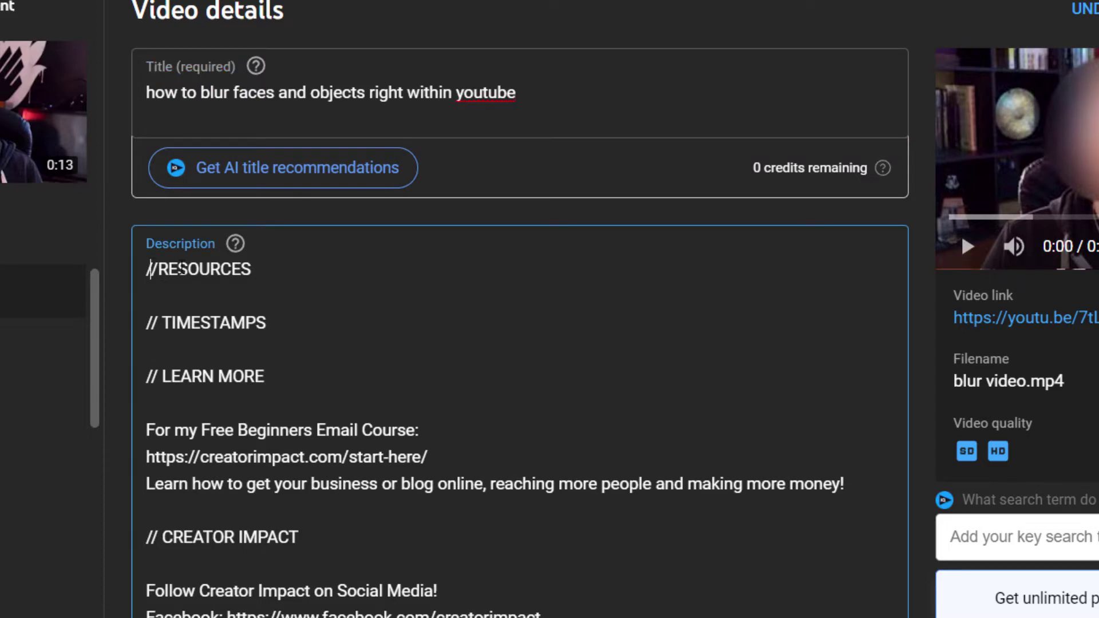
key(Return)
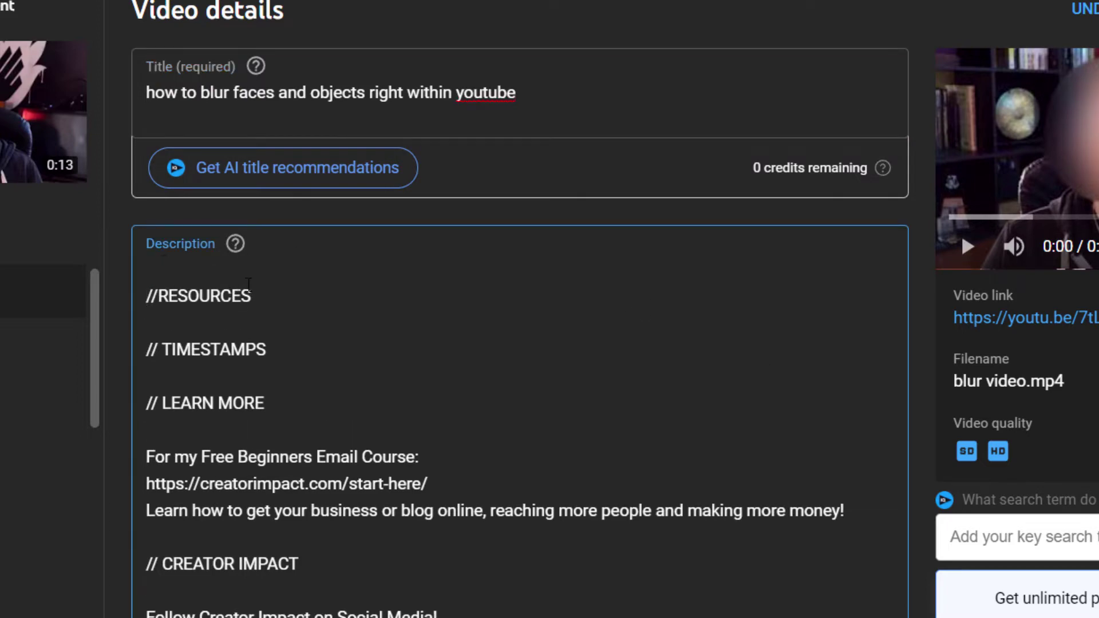
key(ctrl+v)
Capitalise 'youtube' to 'YouTube' in the title.
click(486, 94)
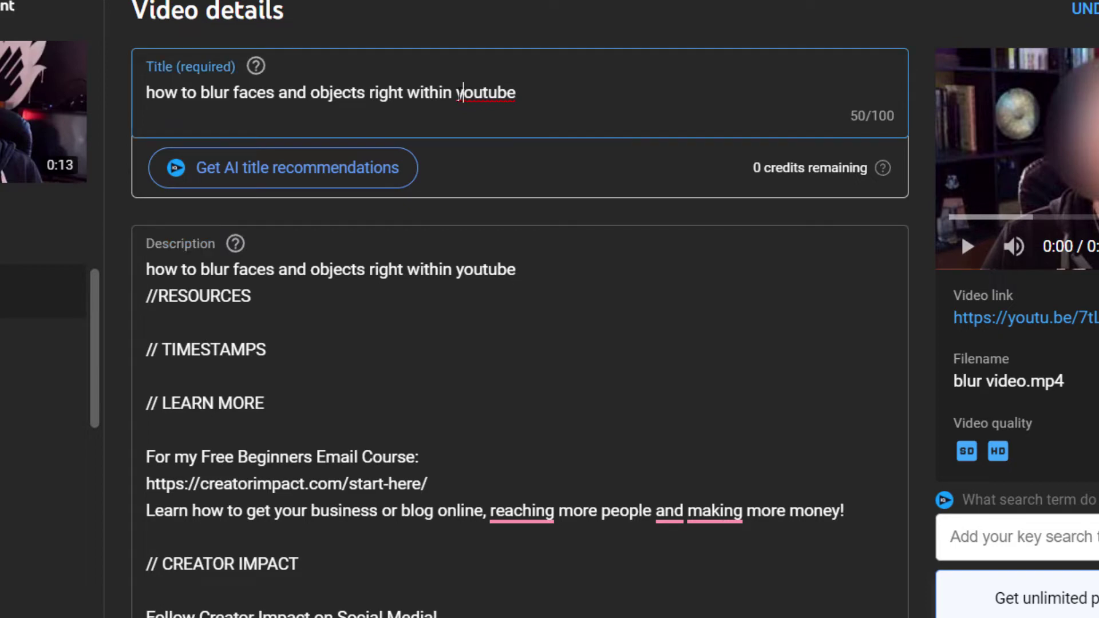
drag(456, 93, 467, 92)
text(Y)
click(485, 92)
key(shift+Right)
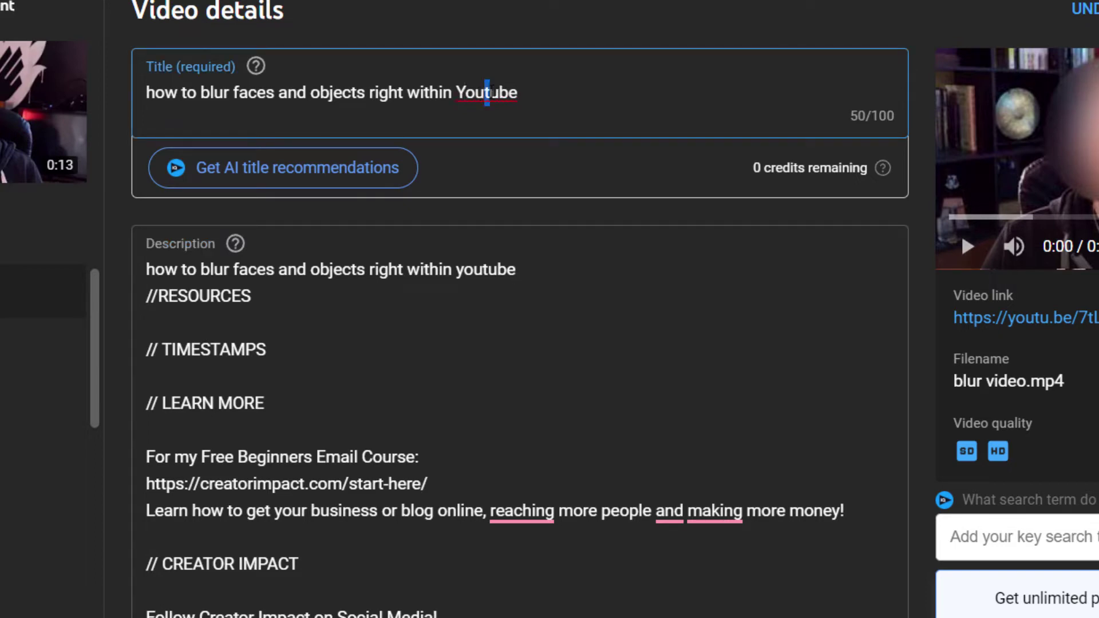
text(T)
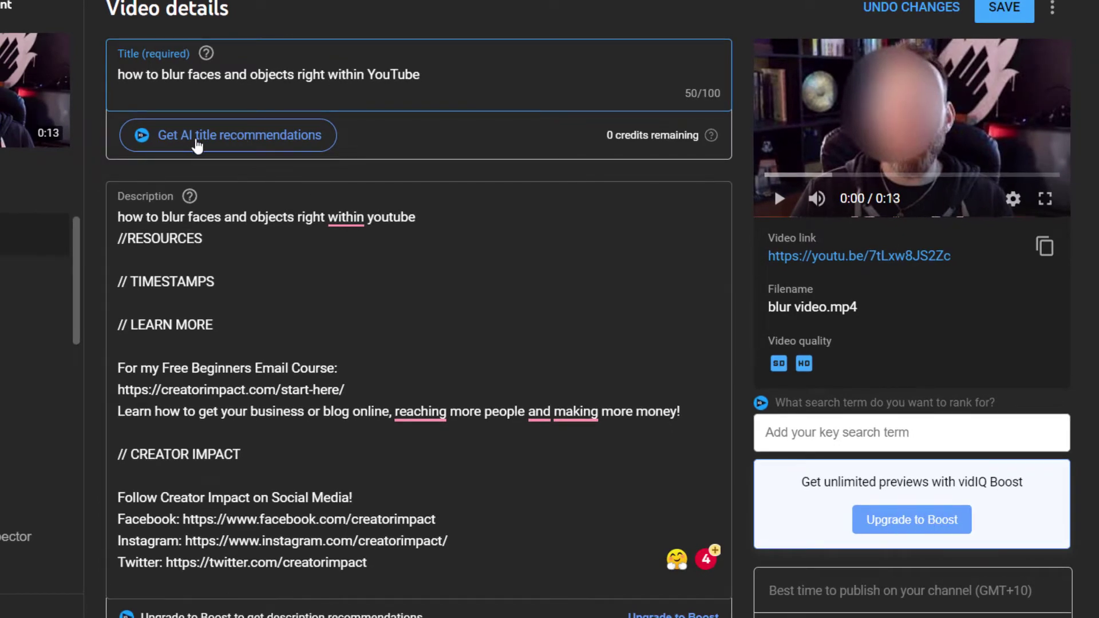
Try AI title recommendations (0 credits), then capitalise the title to start with 'How'.
click(241, 141)
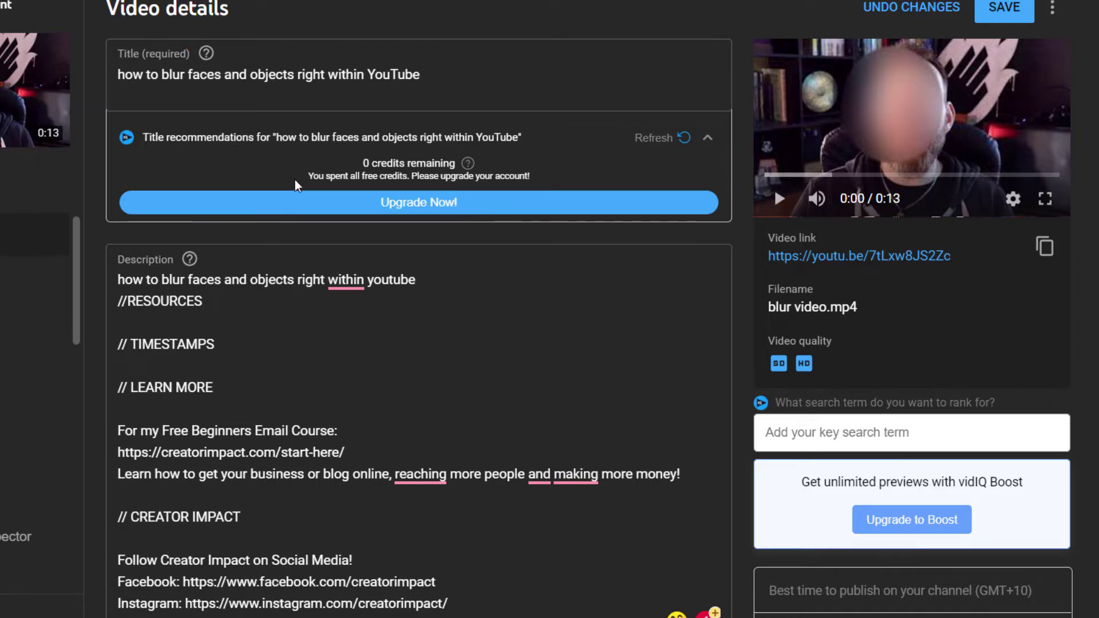
click(279, 94)
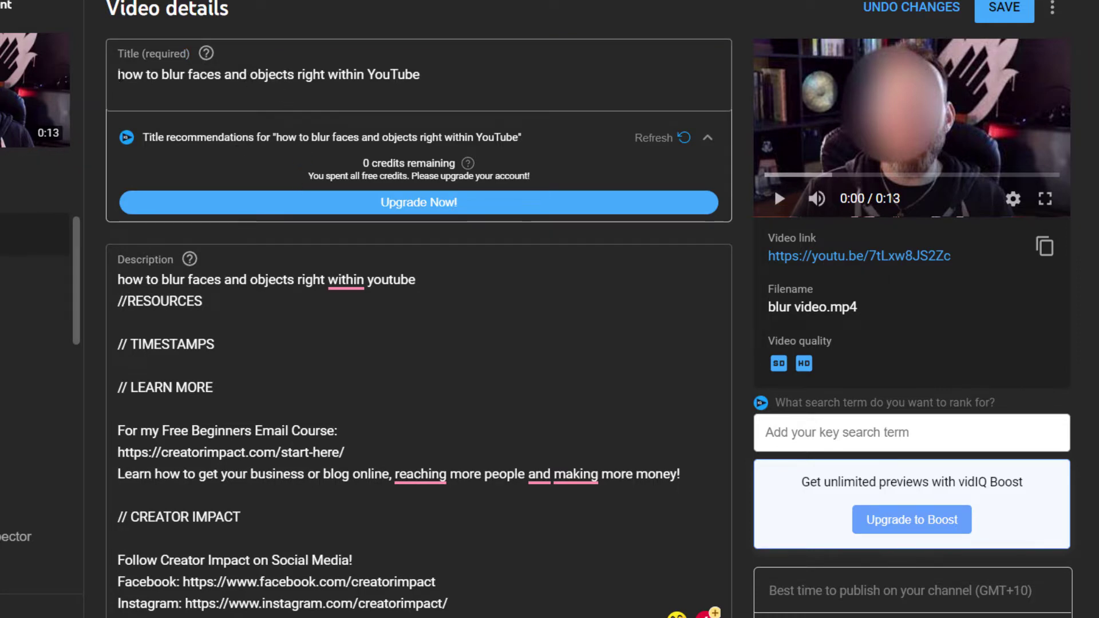
click(125, 74)
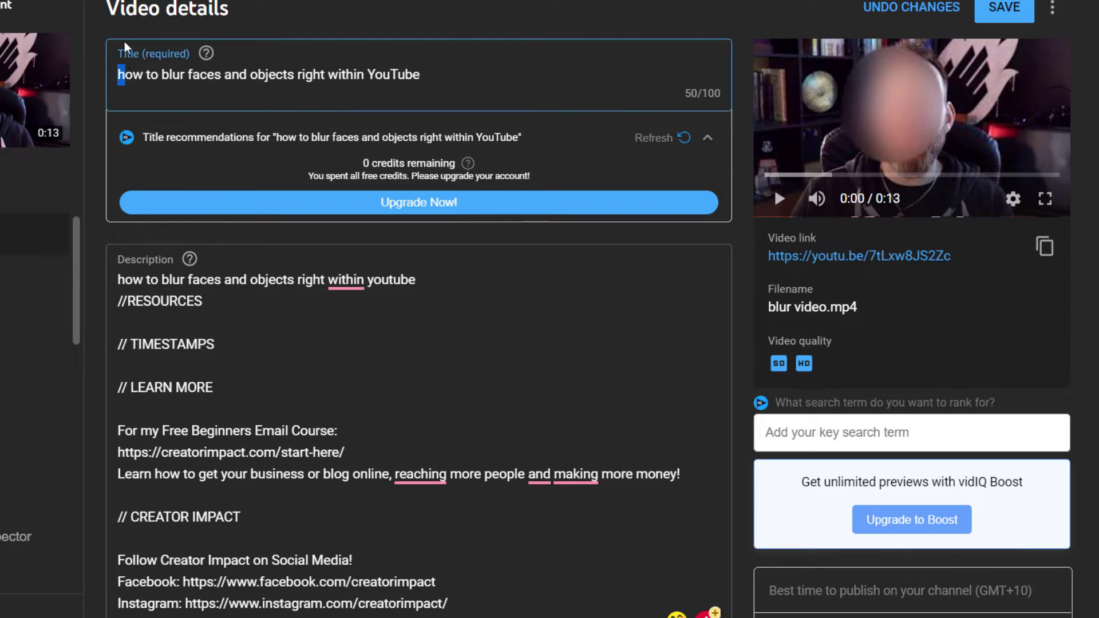
key(BackSpace)
text(H)
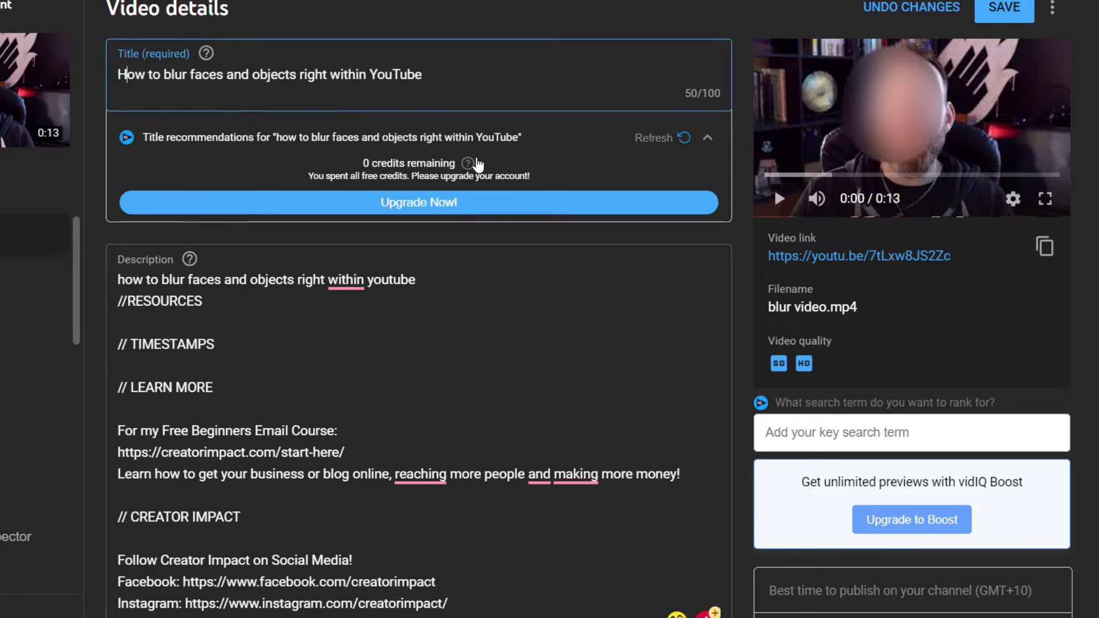
click(474, 23)
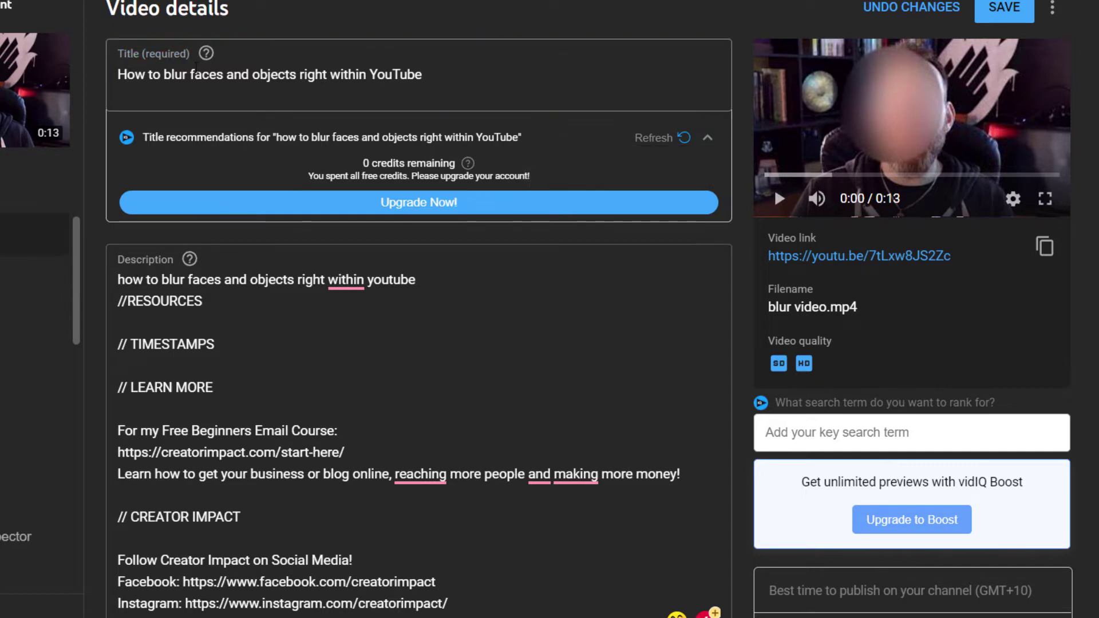
Wrap the description's first line with 'Learn' before and 'with this quick tutorial.' after.
click(117, 281)
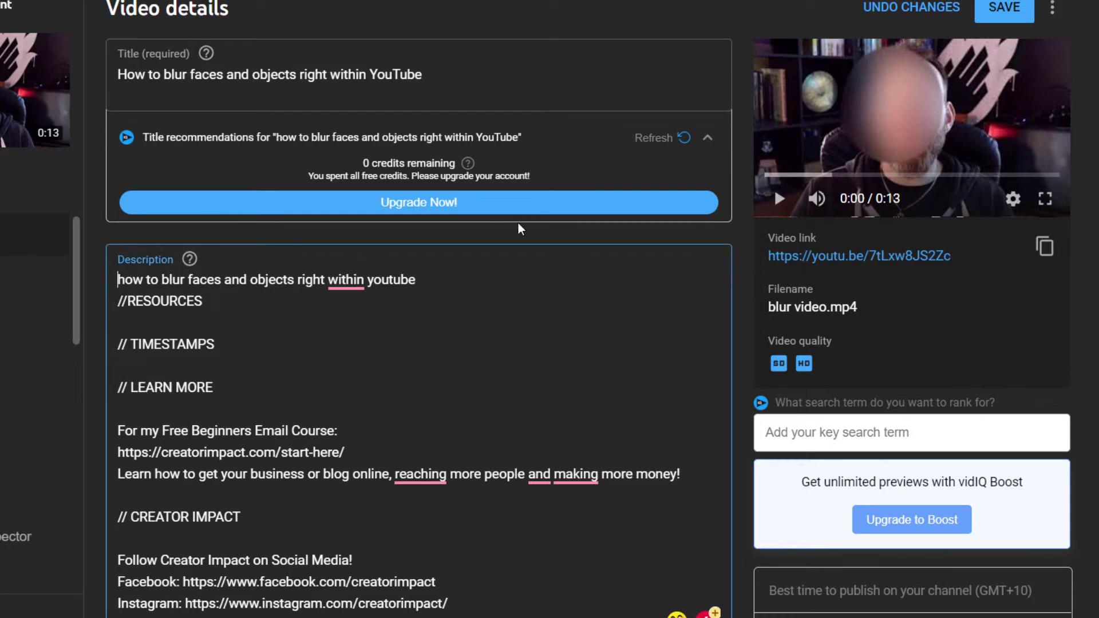
text(Lea)
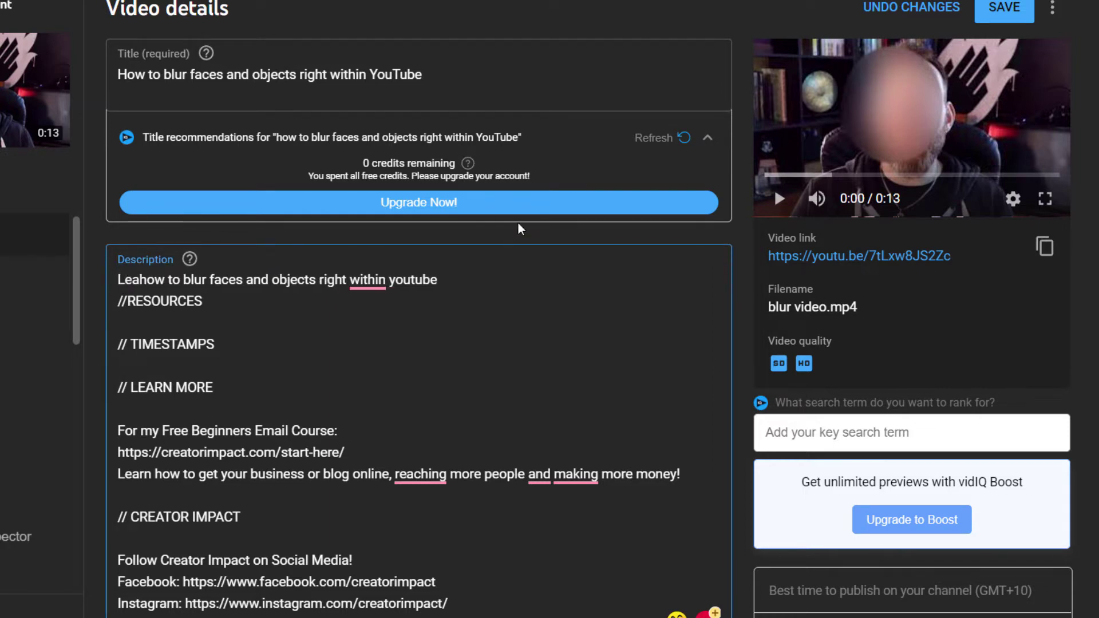
text(rn)
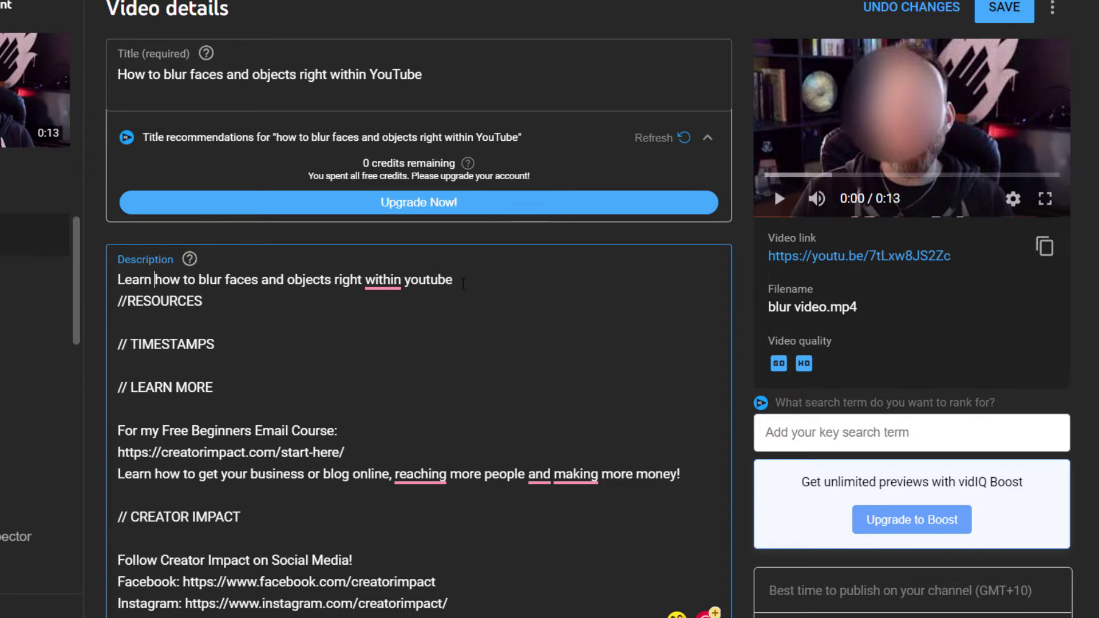
click(470, 281)
text(with this q)
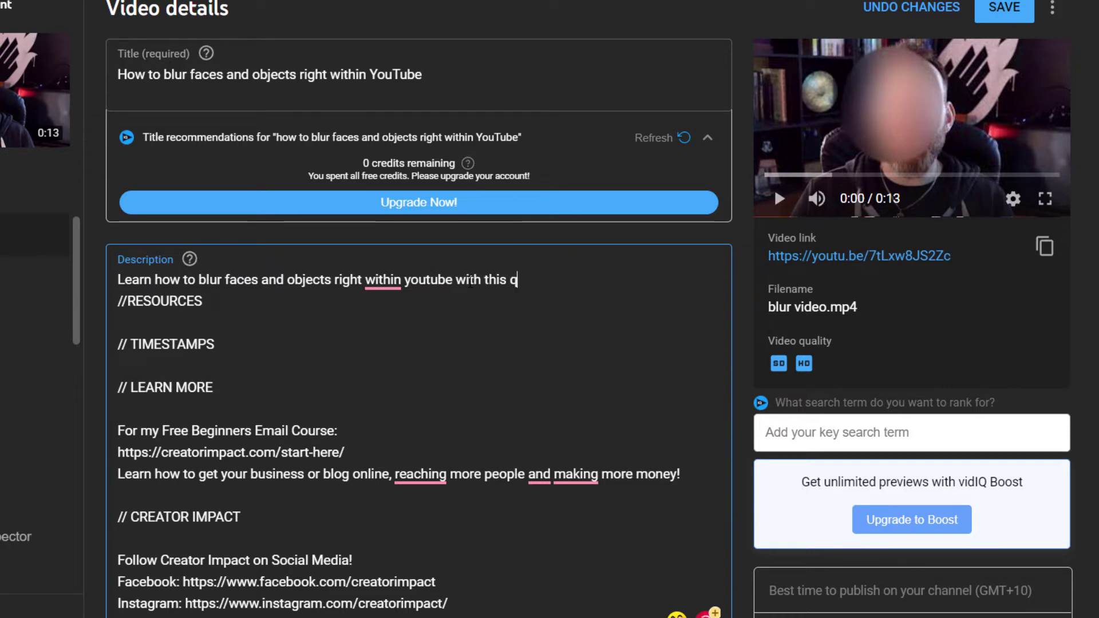
text(uick tutorial.)
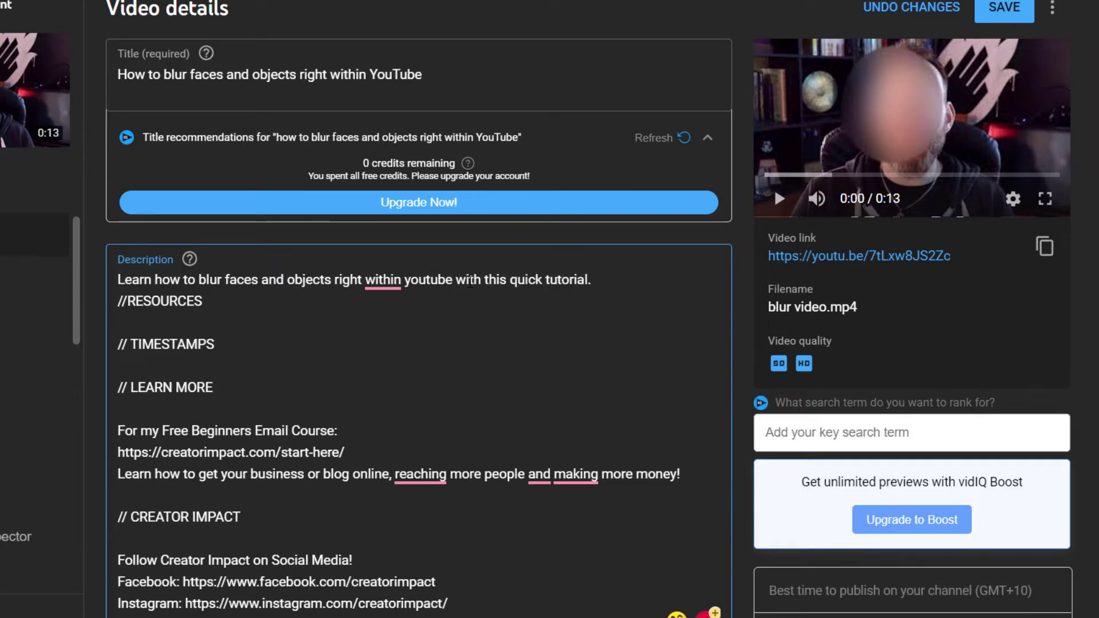
click(226, 75)
click(354, 280)
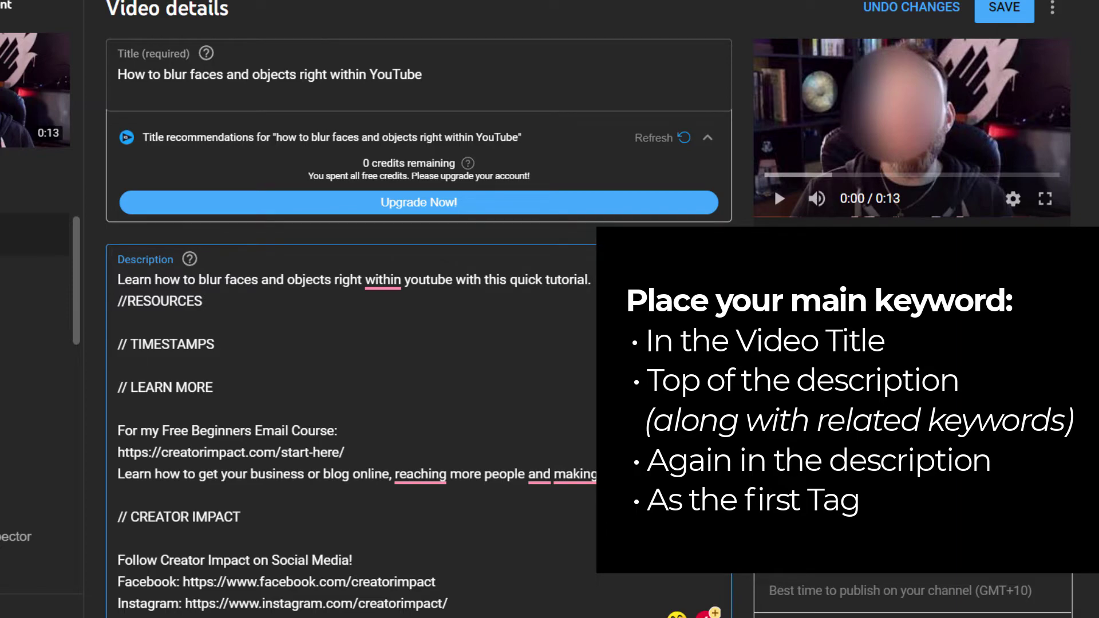
scroll(774, 188, down, 15)
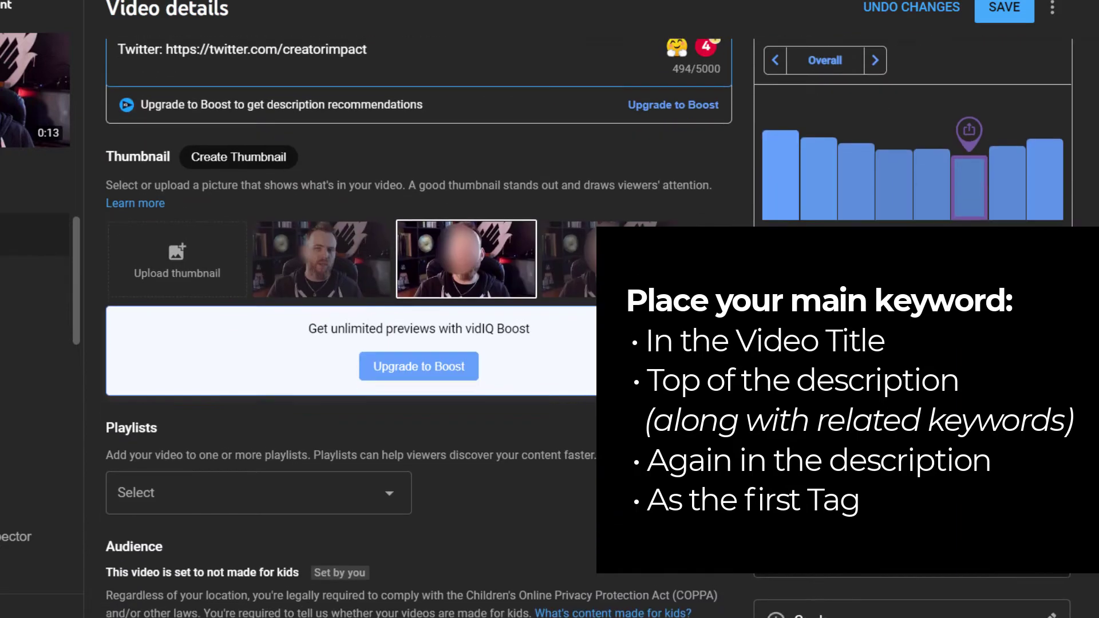
scroll(578, 372, down, 14)
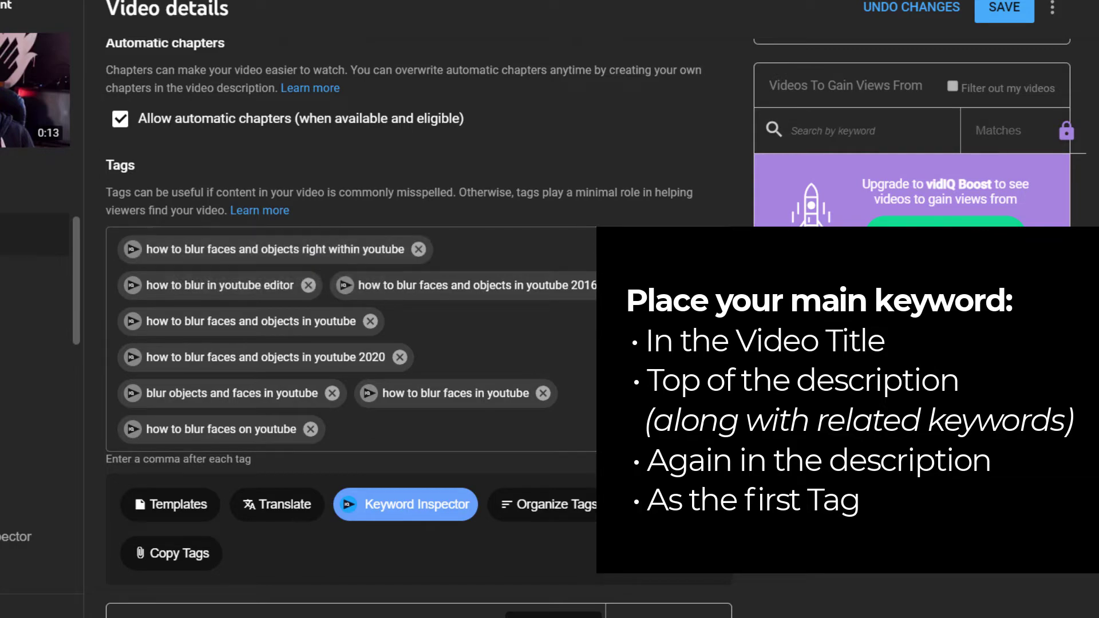
scroll(417, 320, up, 15)
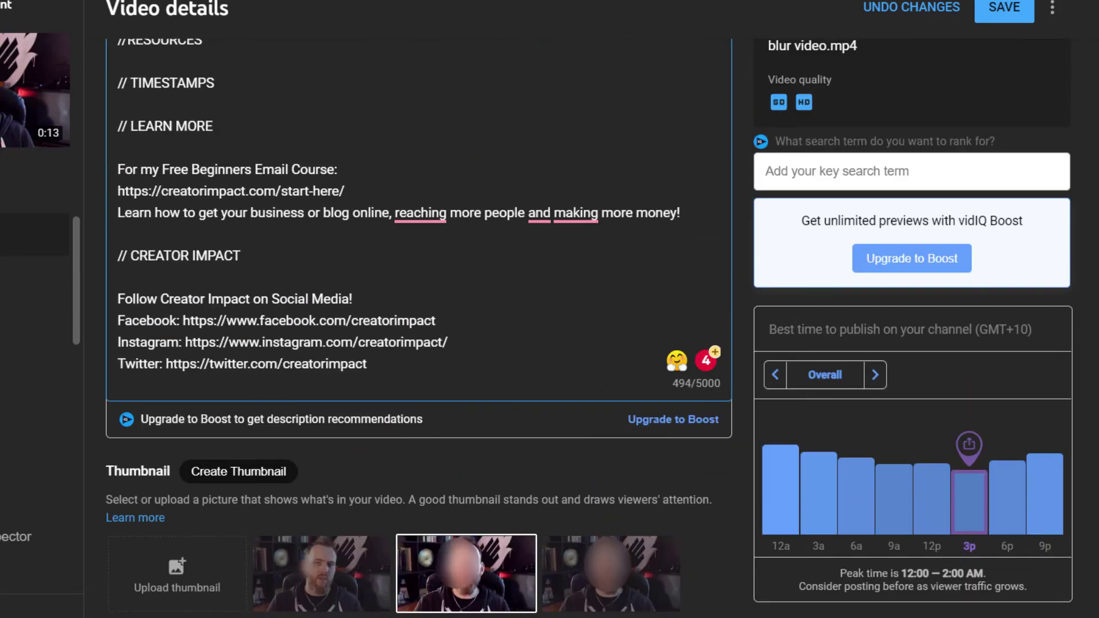
scroll(504, 417, up, 5)
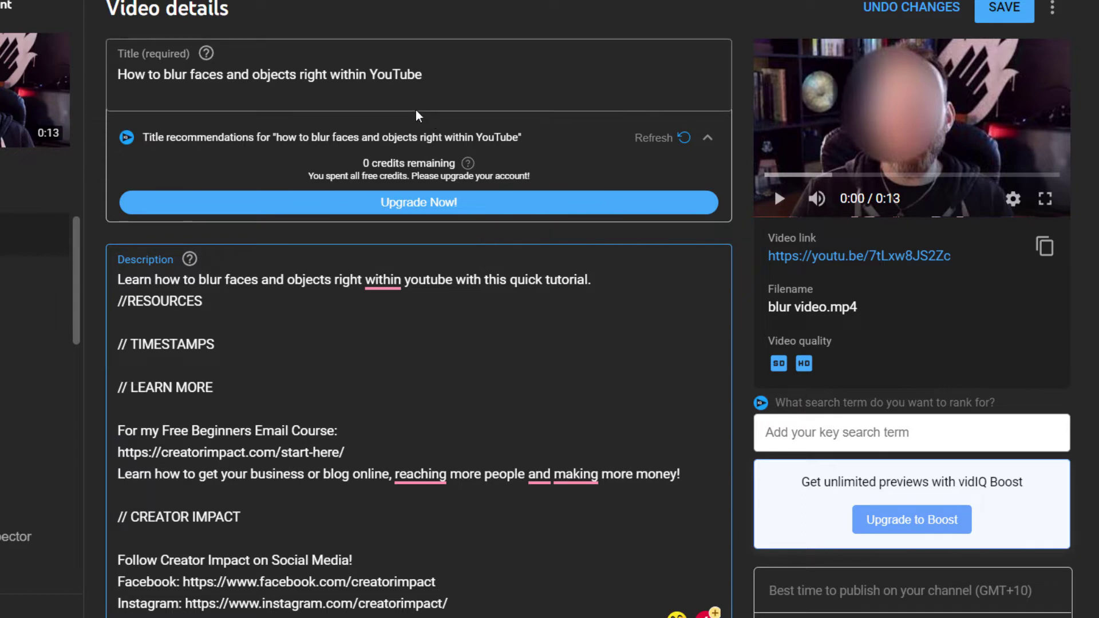
Paste 'how to blur faces and objects right within youtube' into vidIQ's key search term field.
scroll(774, 188, down, 4)
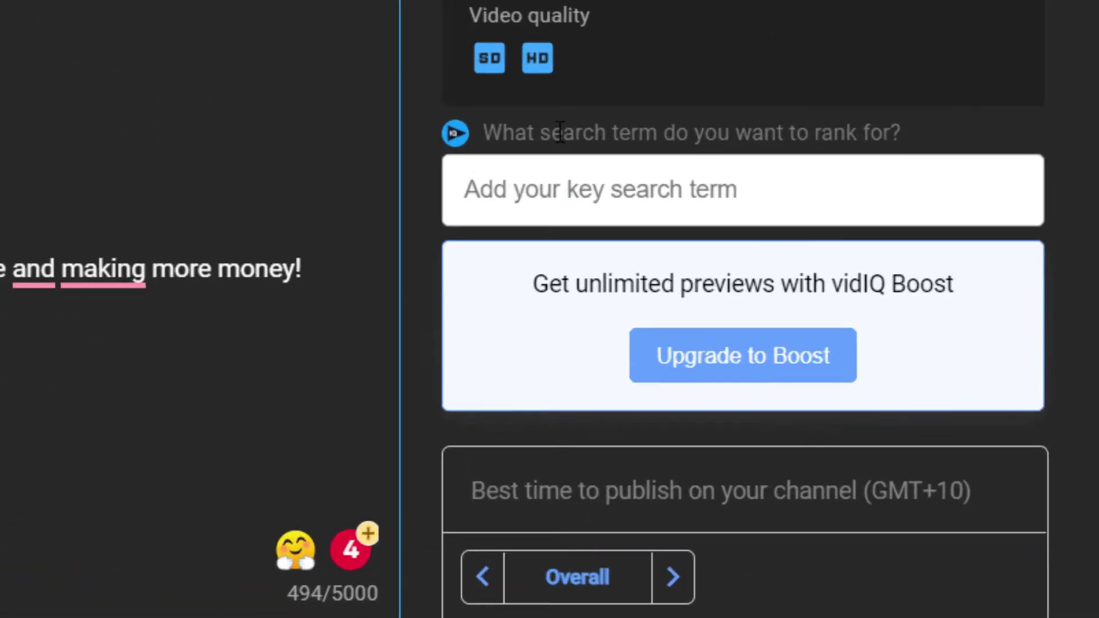
click(642, 188)
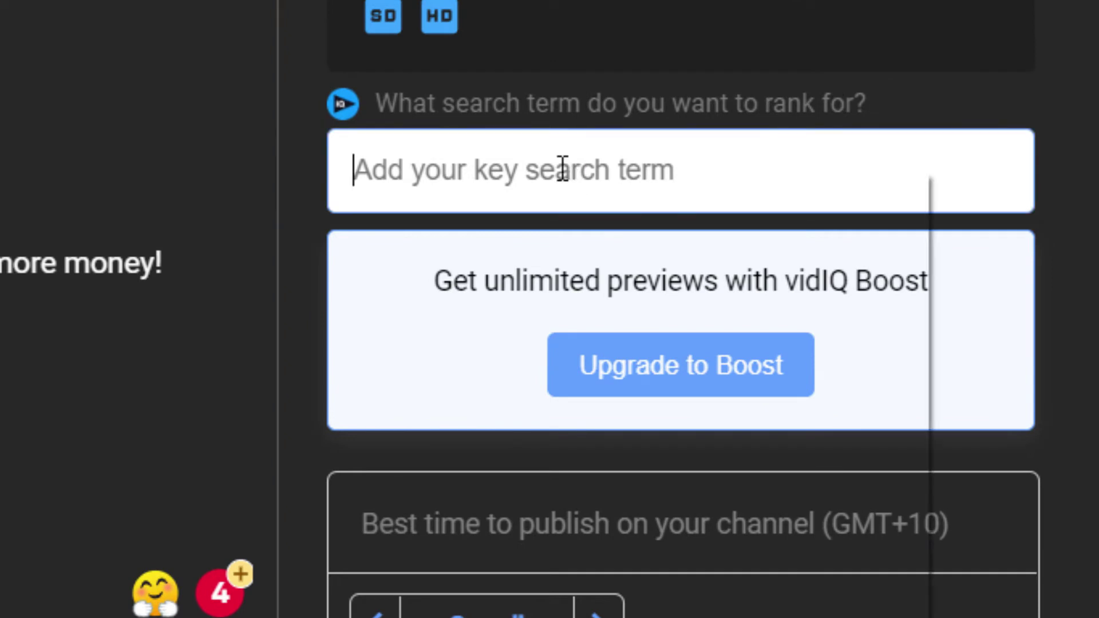
right_click(563, 169)
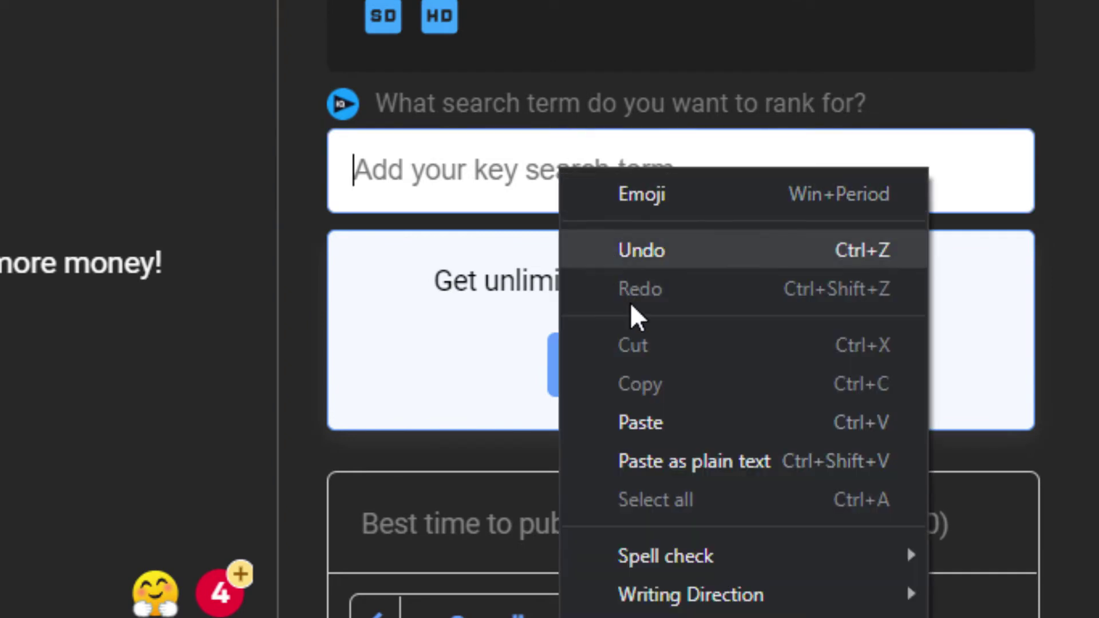
click(638, 420)
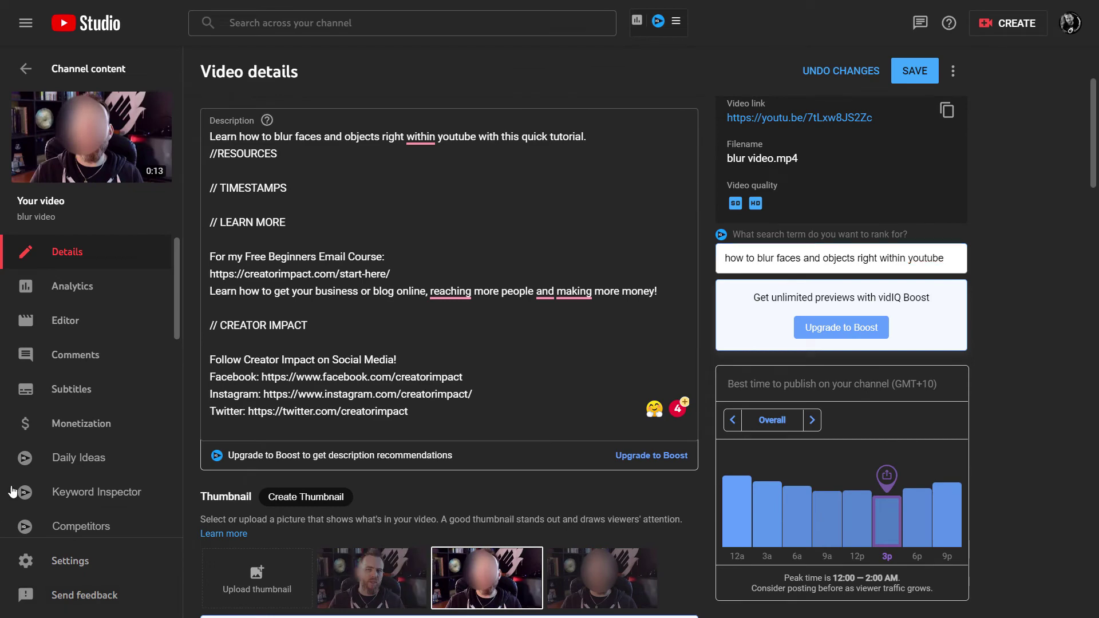
Scroll down and highlight the description recommendations upgrade notice.
scroll(497, 331, down, 1)
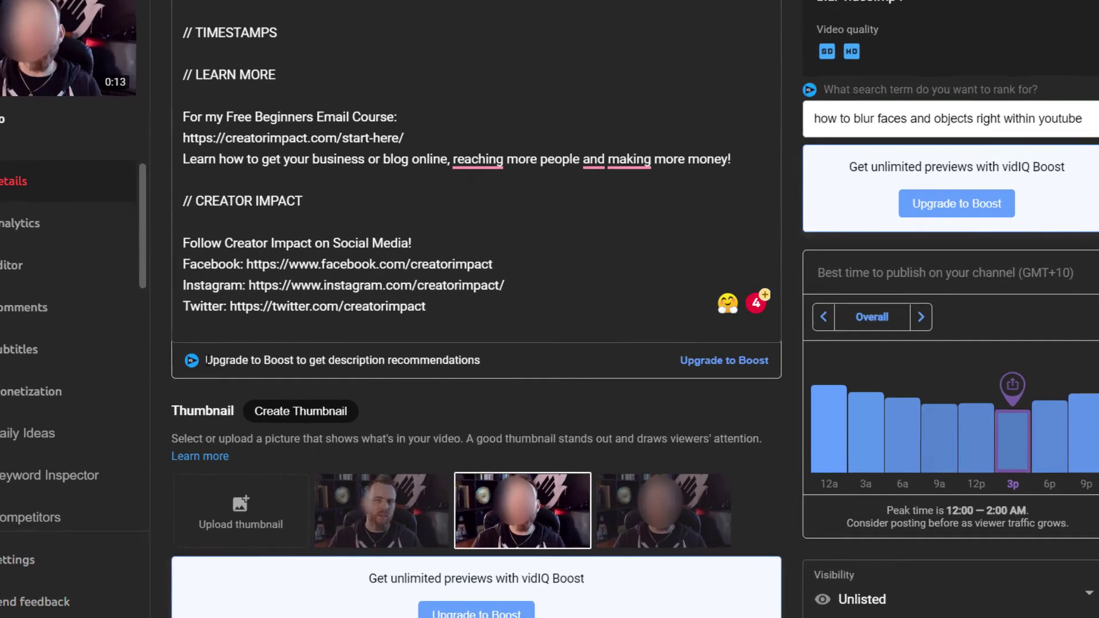
drag(228, 397, 273, 397)
drag(222, 237, 564, 249)
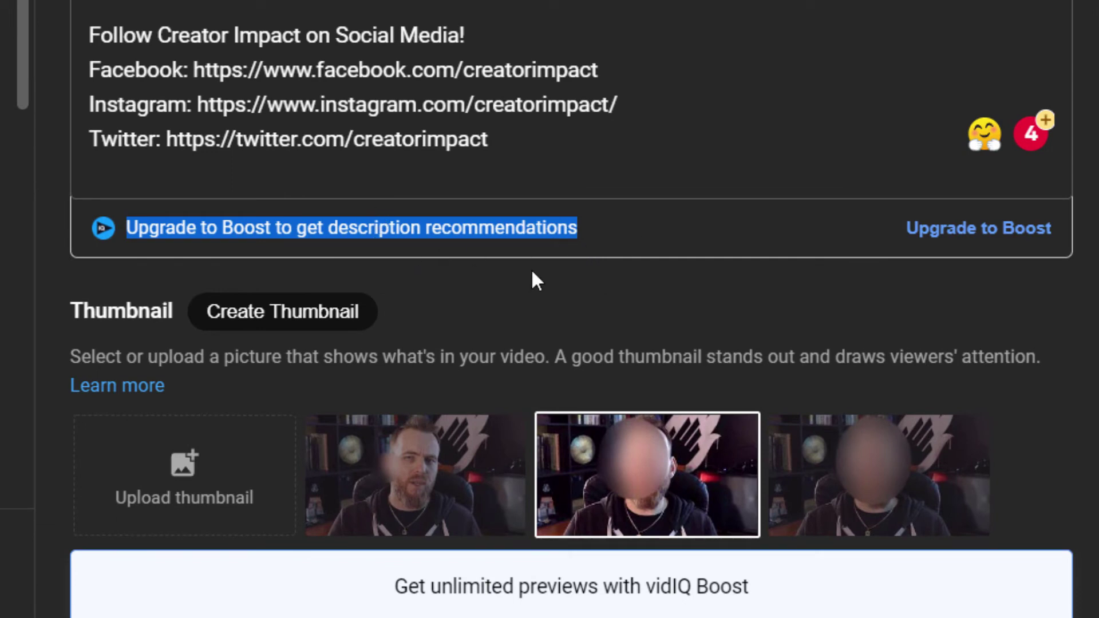
click(537, 284)
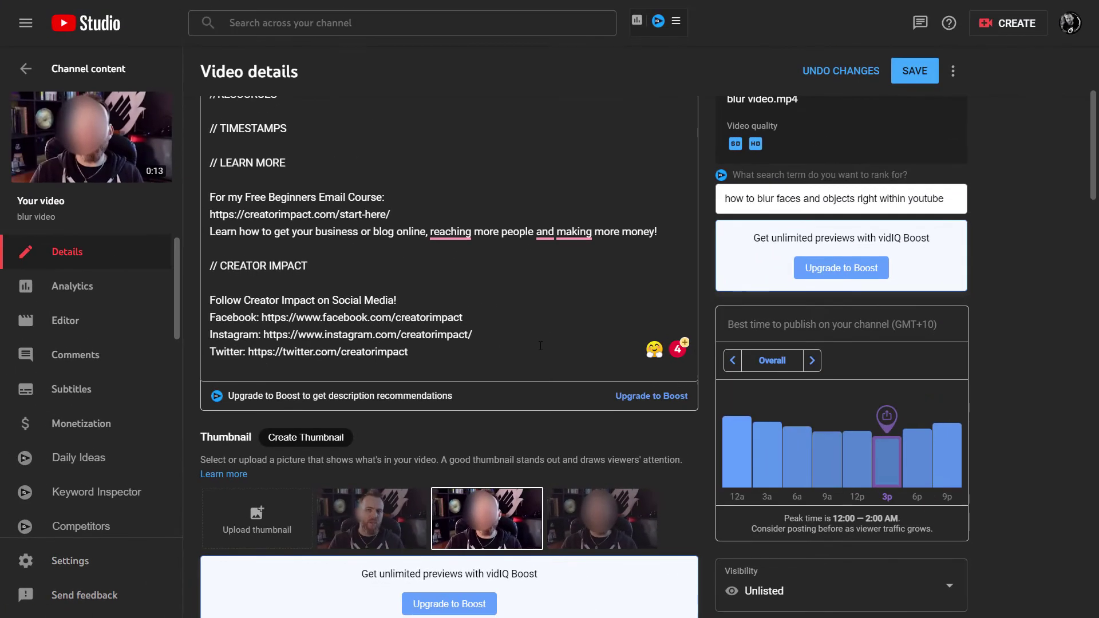
Glance at the visibility options, then check the overall peak publish time, 12:00–2:00 AM.
scroll(714, 216, down, 2)
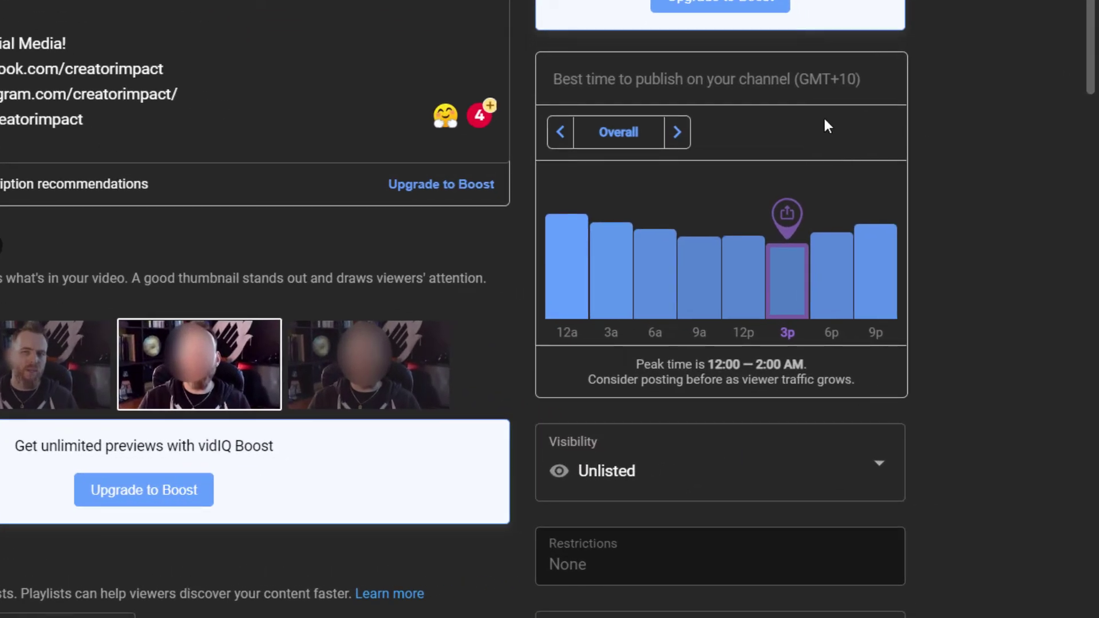
scroll(621, 351, down, 2)
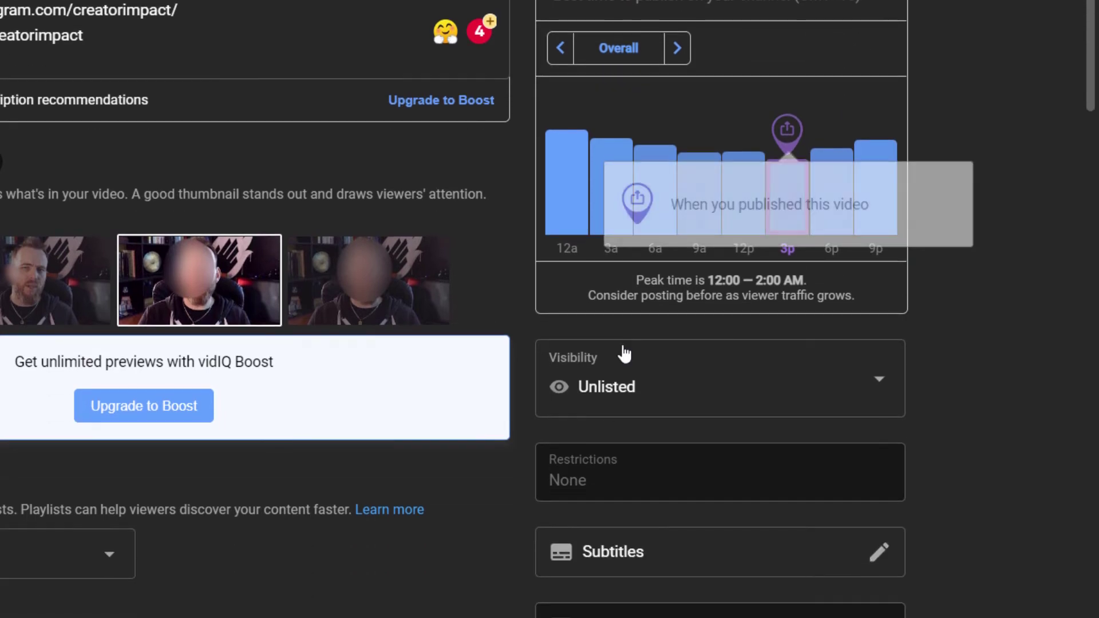
click(609, 392)
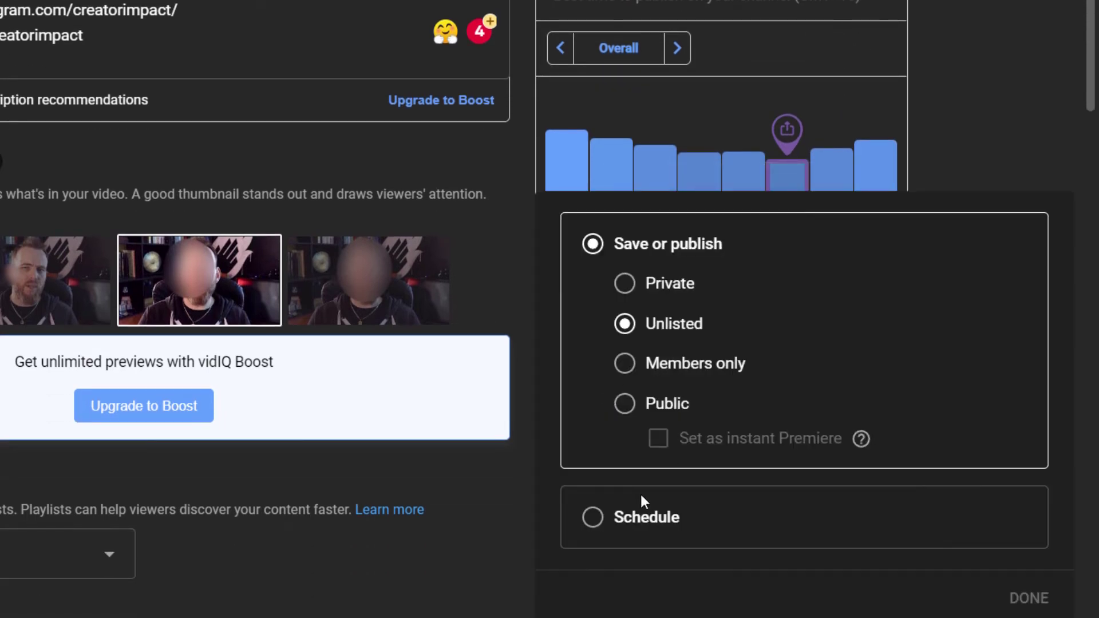
click(1014, 115)
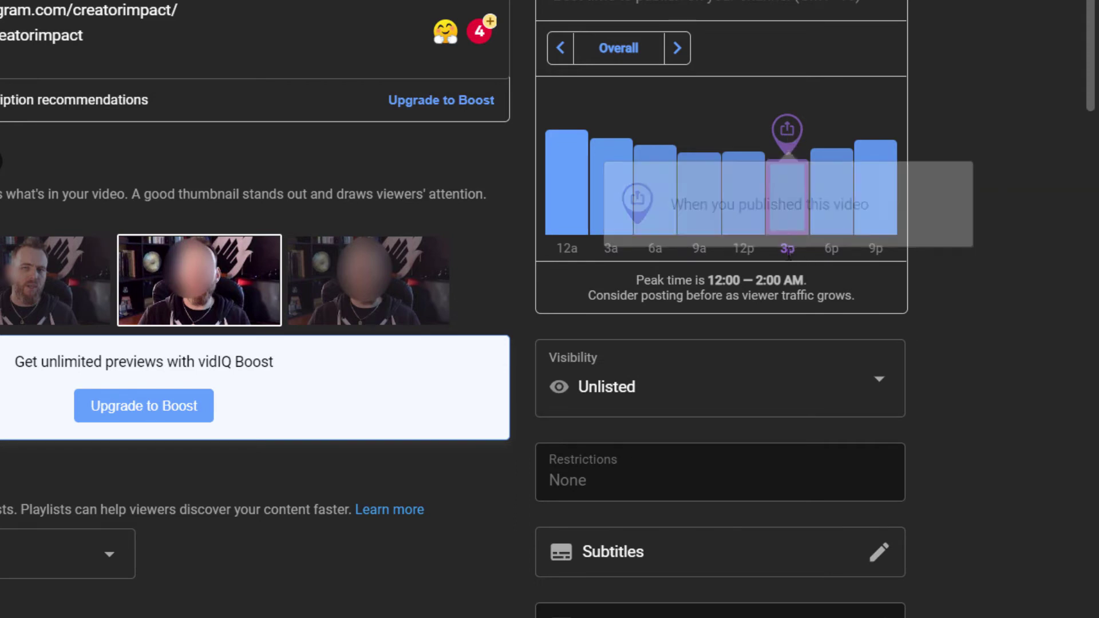
mouse_move(787, 130)
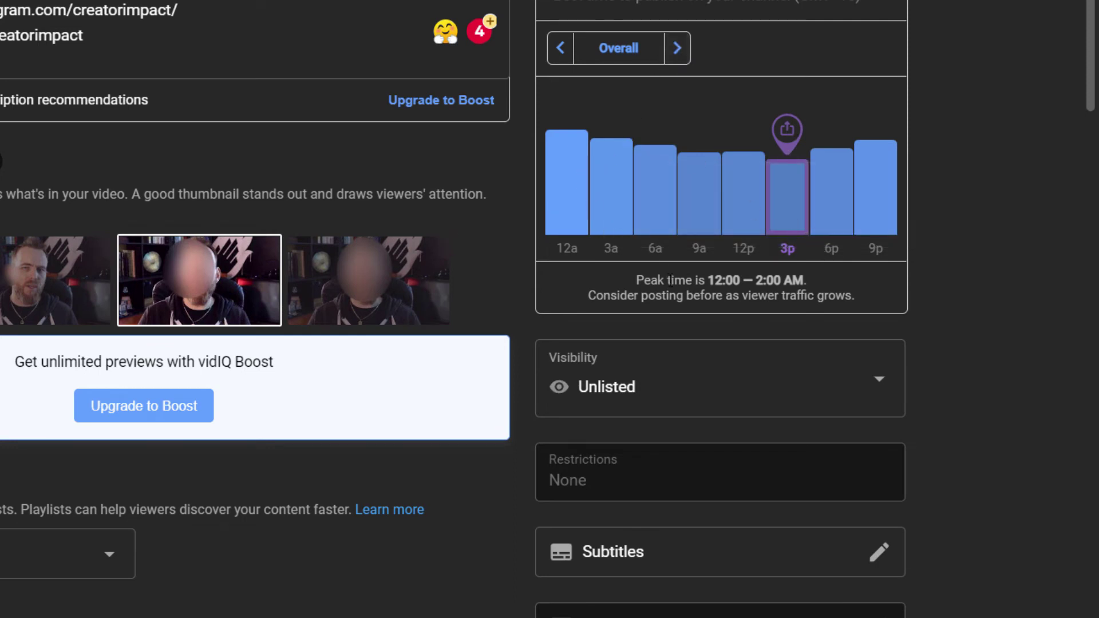
drag(707, 281, 804, 279)
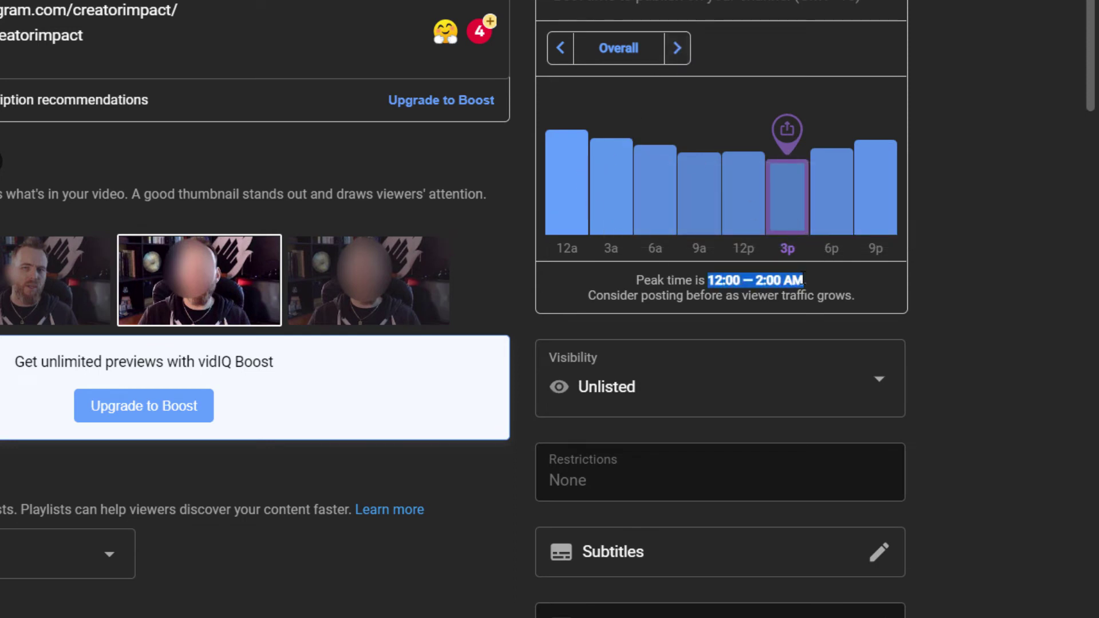
click(557, 218)
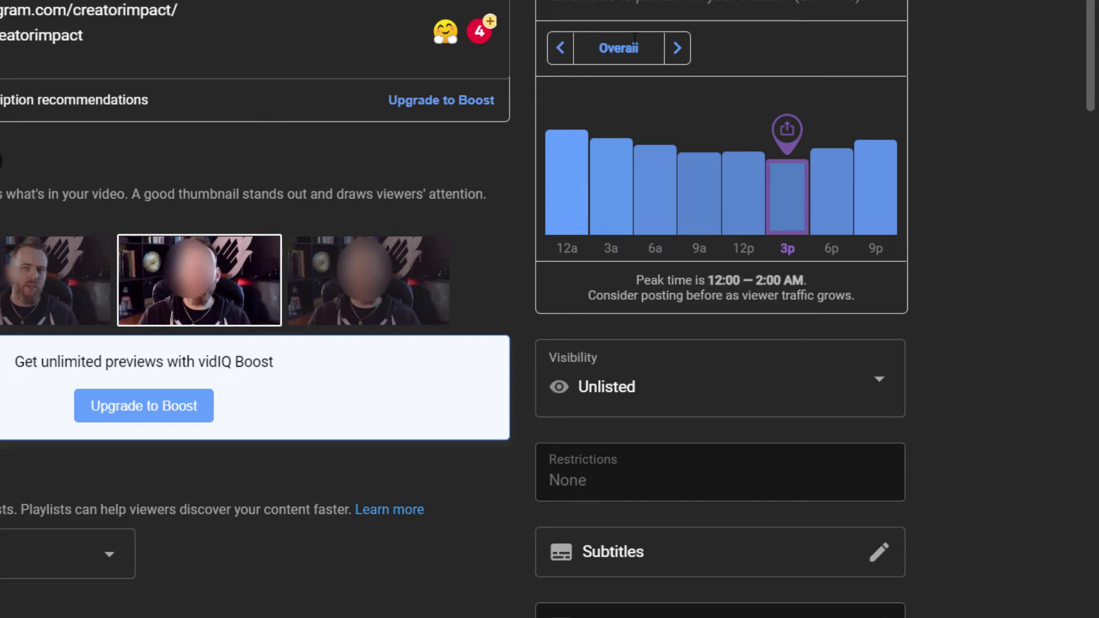
Switch the best-time chart to Wednesdays and note its 3:00–5:00 AM peak.
click(670, 56)
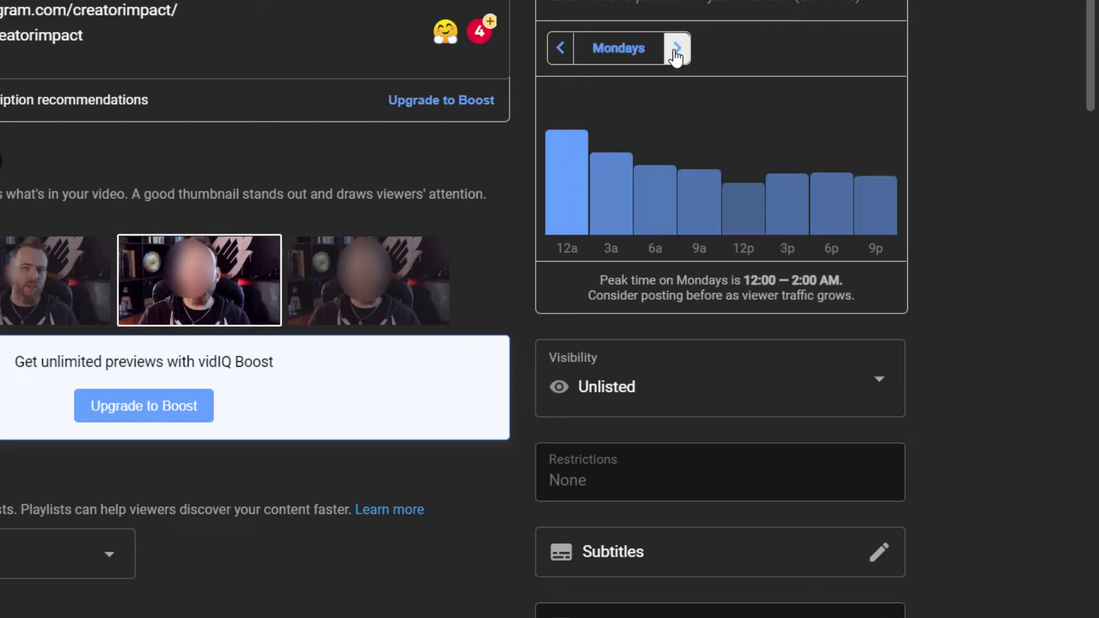
click(674, 56)
click(676, 57)
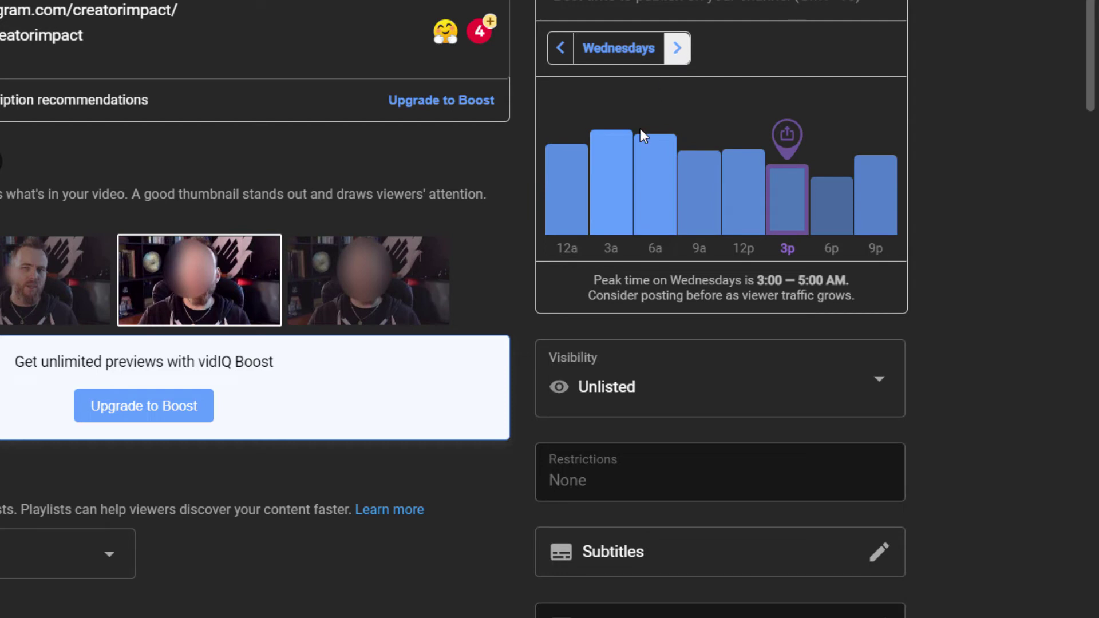
drag(755, 281, 852, 277)
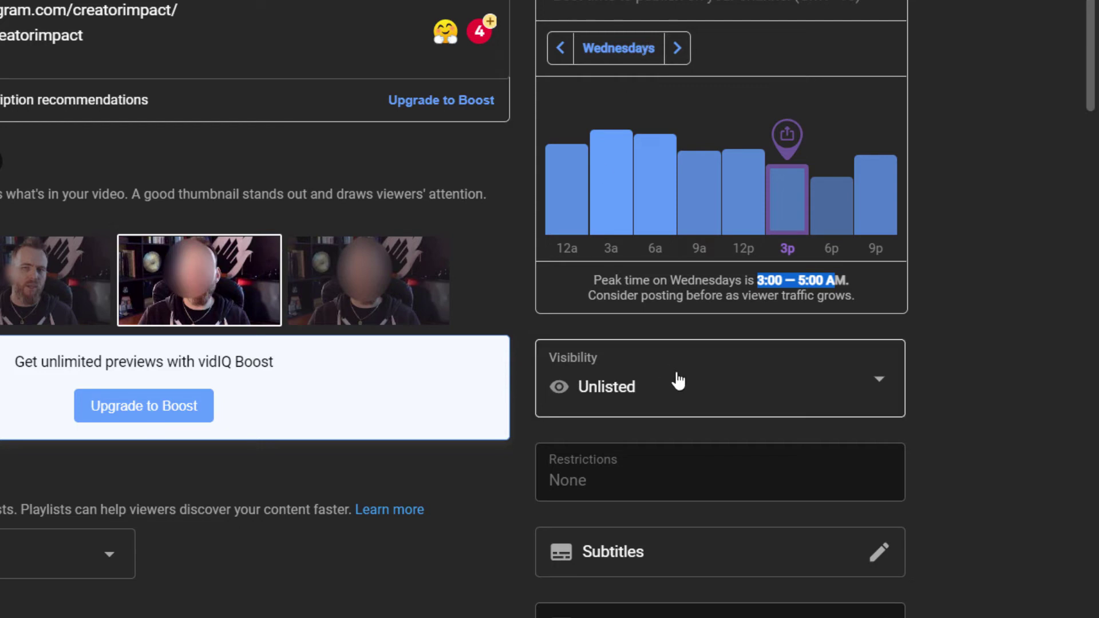
click(679, 383)
Schedule the video for Jul 20, 2022 at 3:00 AM and confirm with Done.
click(630, 518)
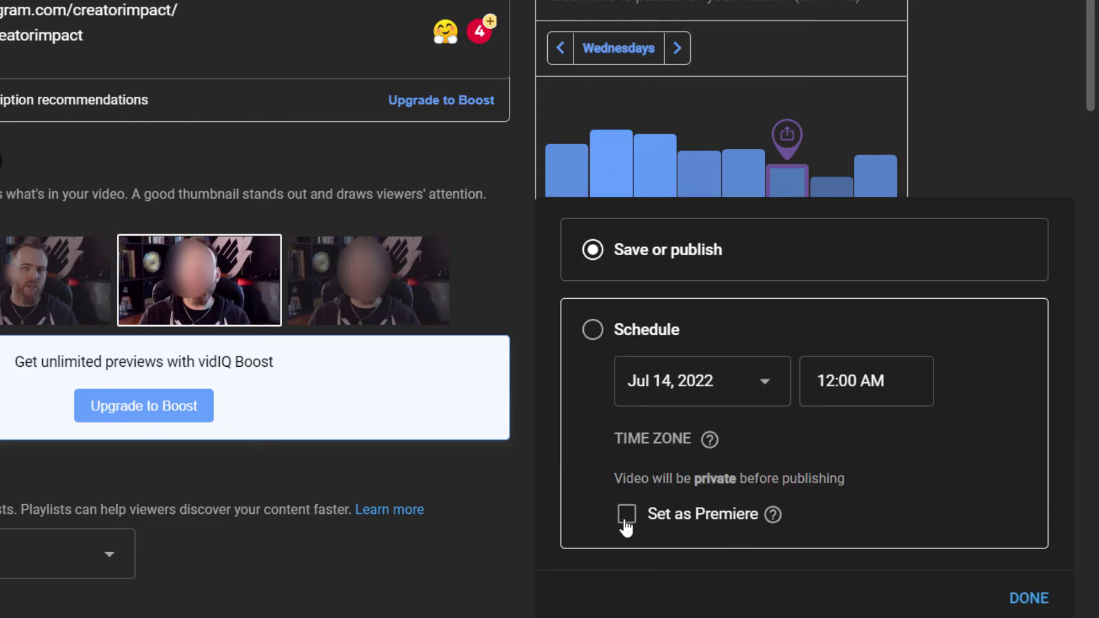
click(766, 382)
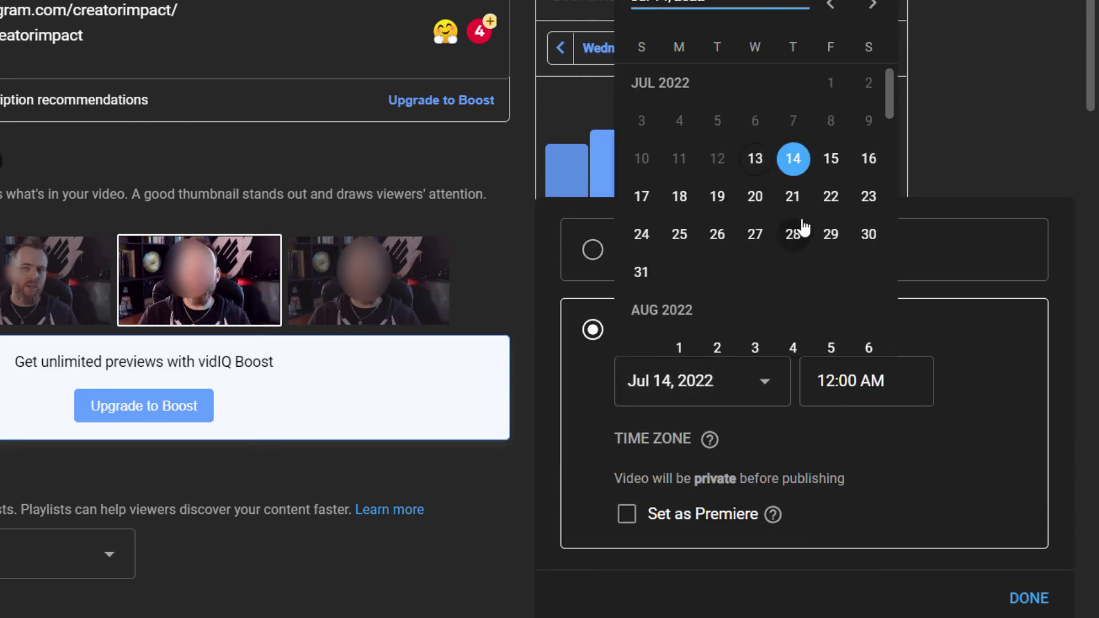
click(755, 198)
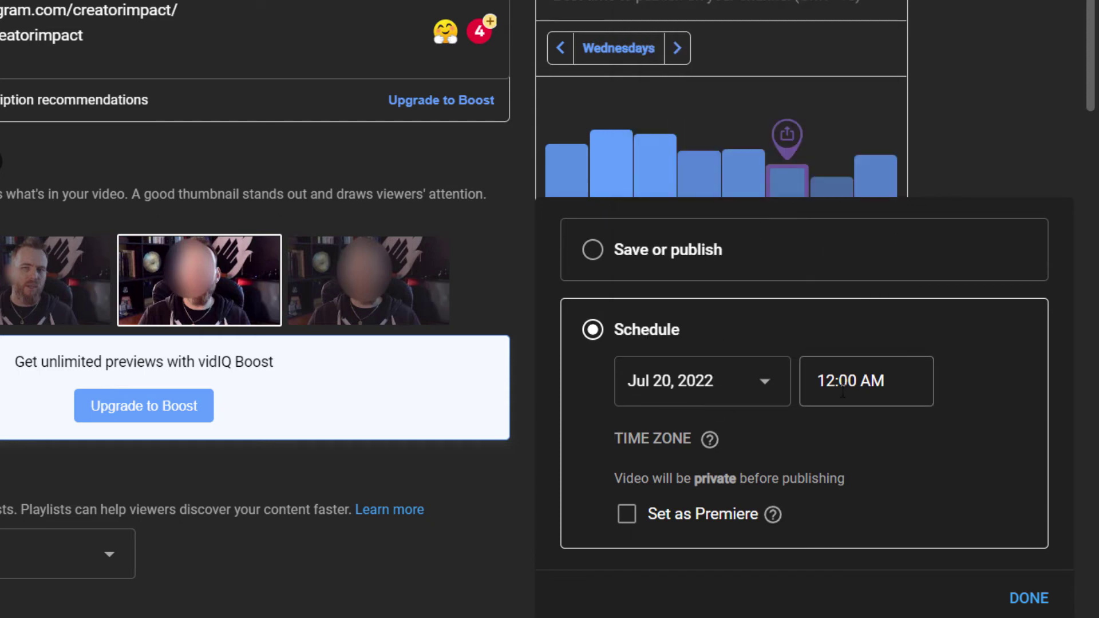
text(3)
click(1022, 598)
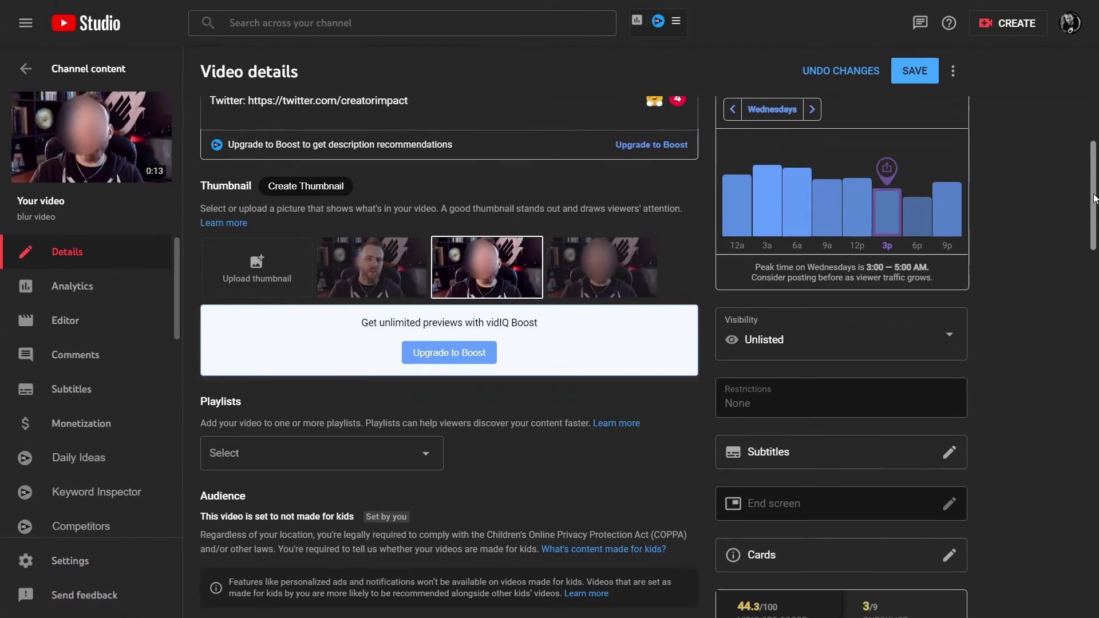
scroll(1096, 291, down, 2)
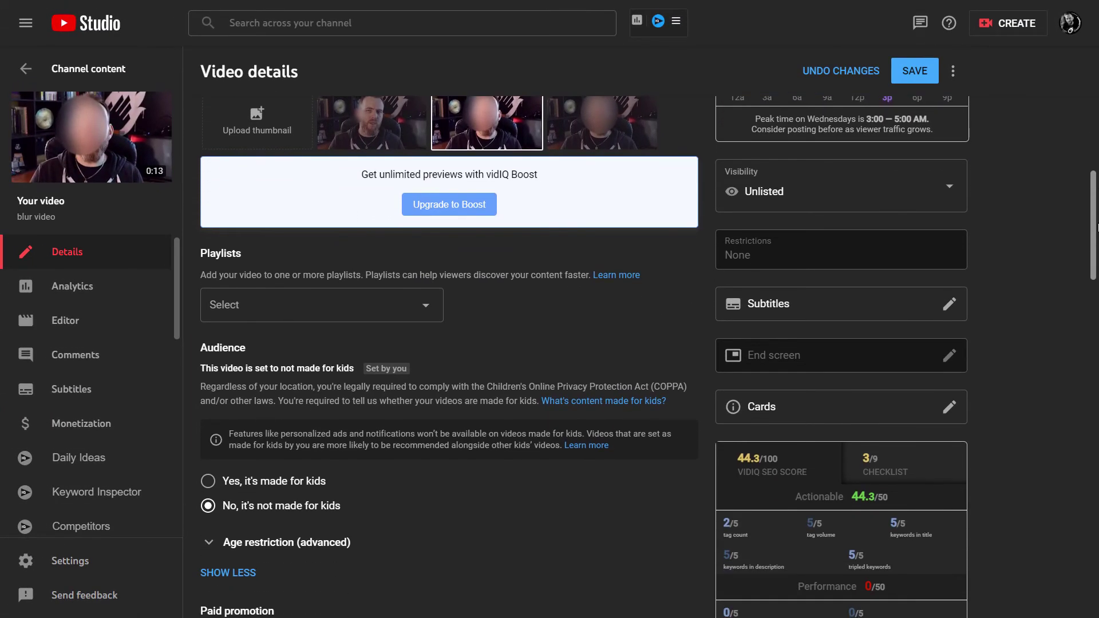
scroll(1096, 226, down, 2)
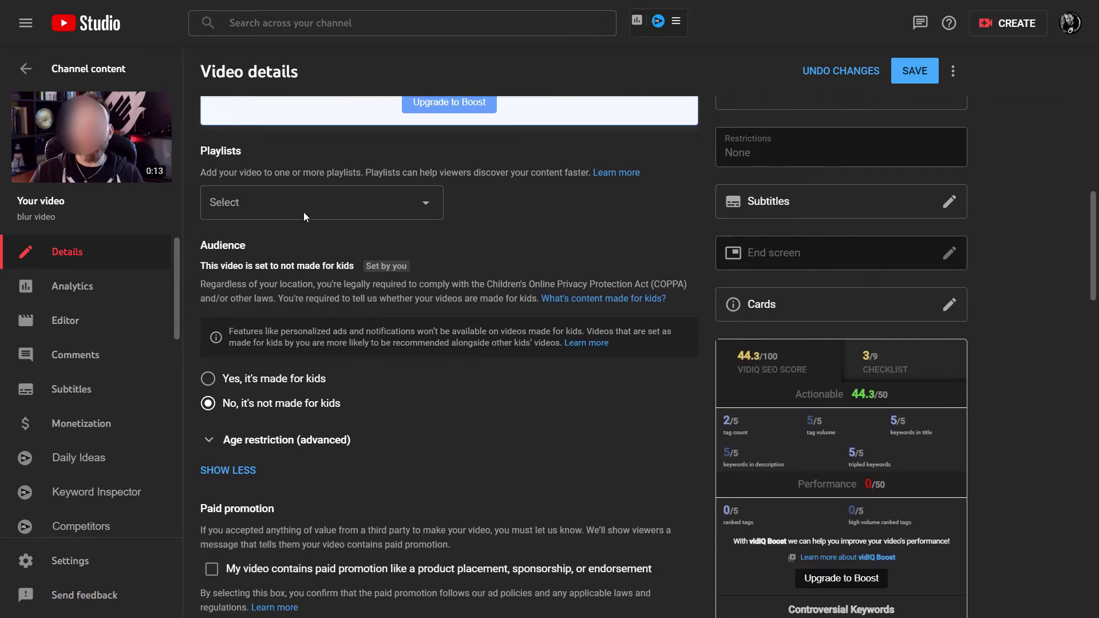
scroll(848, 265, down, 3)
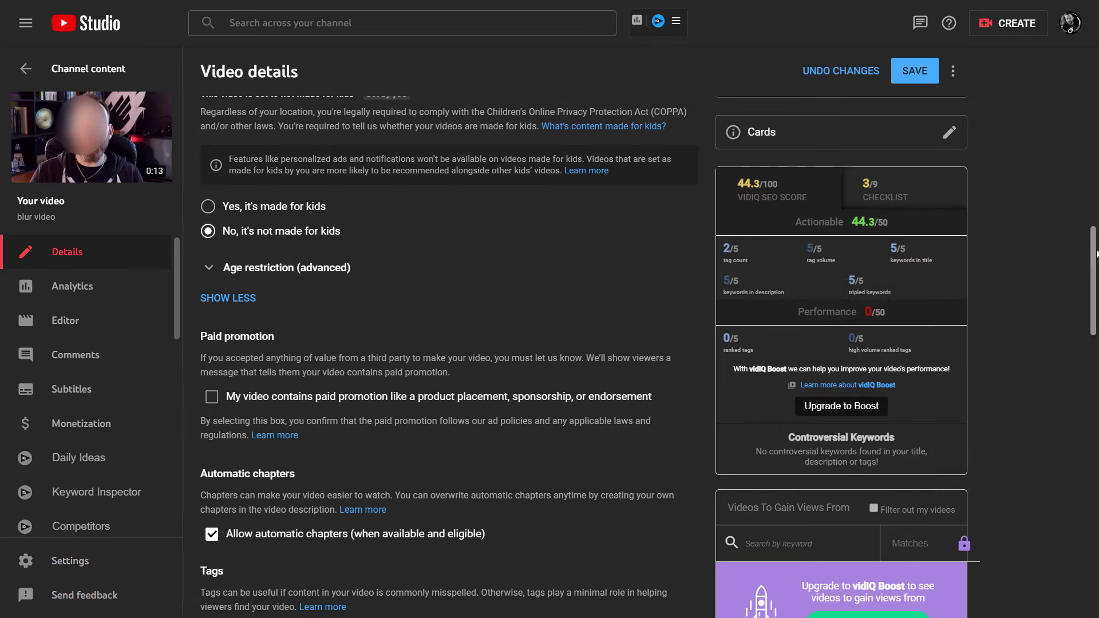
drag(1094, 254, 1093, 288)
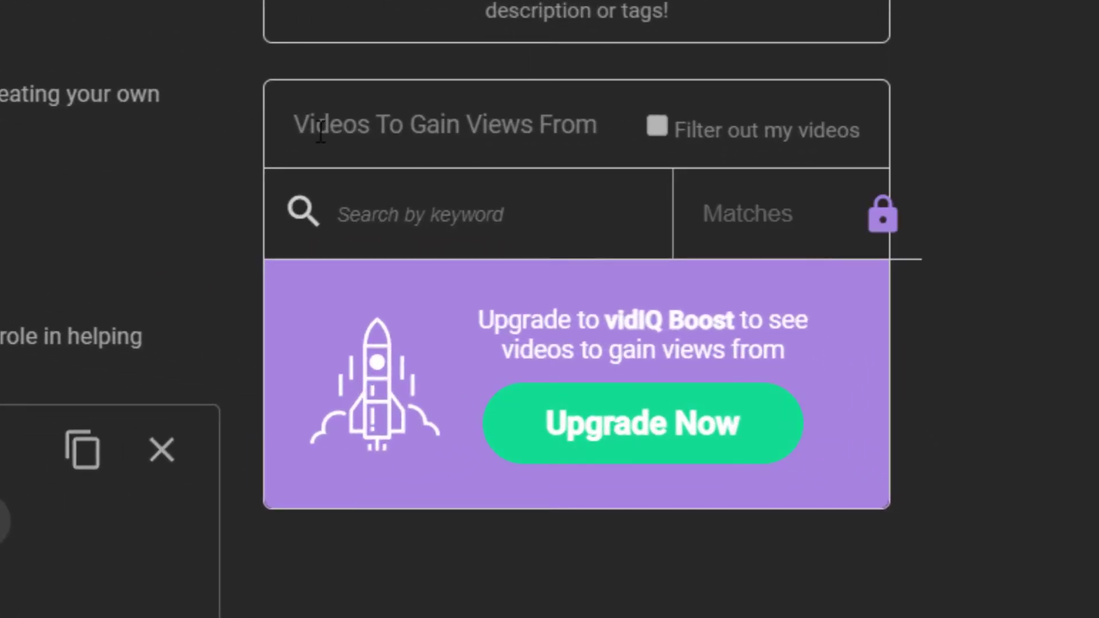
drag(318, 126, 541, 124)
click(1015, 70)
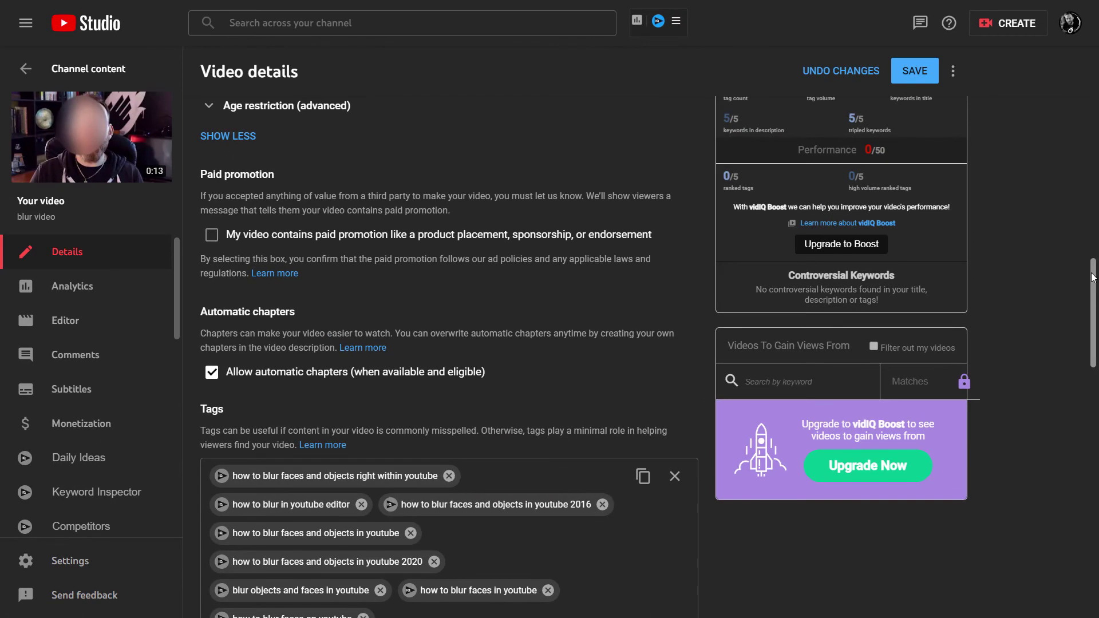
drag(1093, 278, 1091, 369)
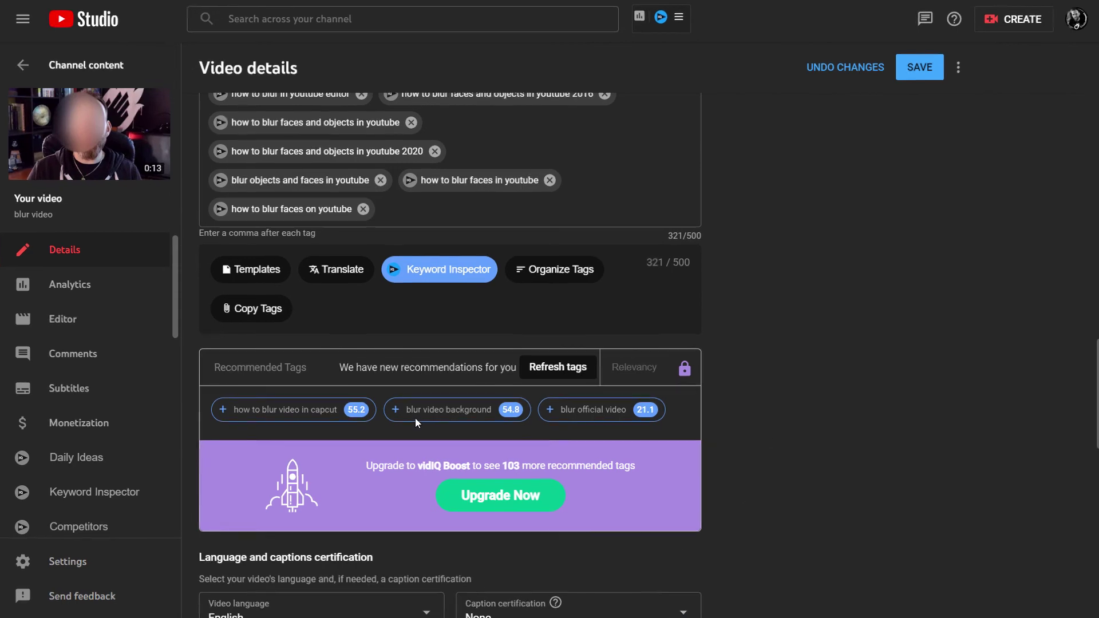
Add recommended tags 'how to blur video in capcut' and 'blur video background', reaching 375/500.
mouse_move(221, 416)
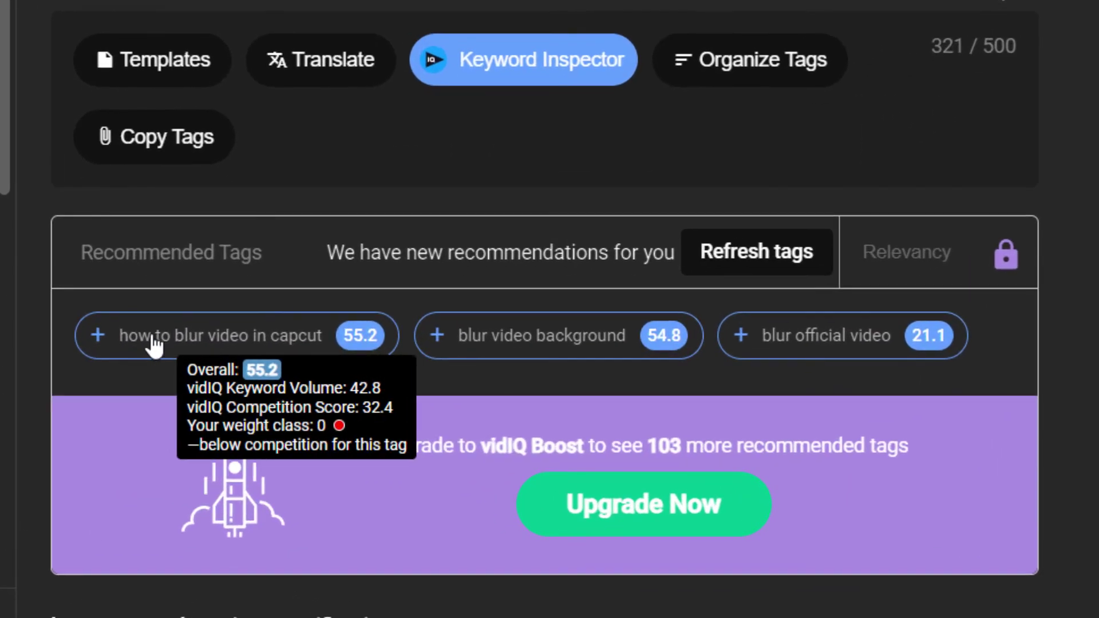
click(105, 344)
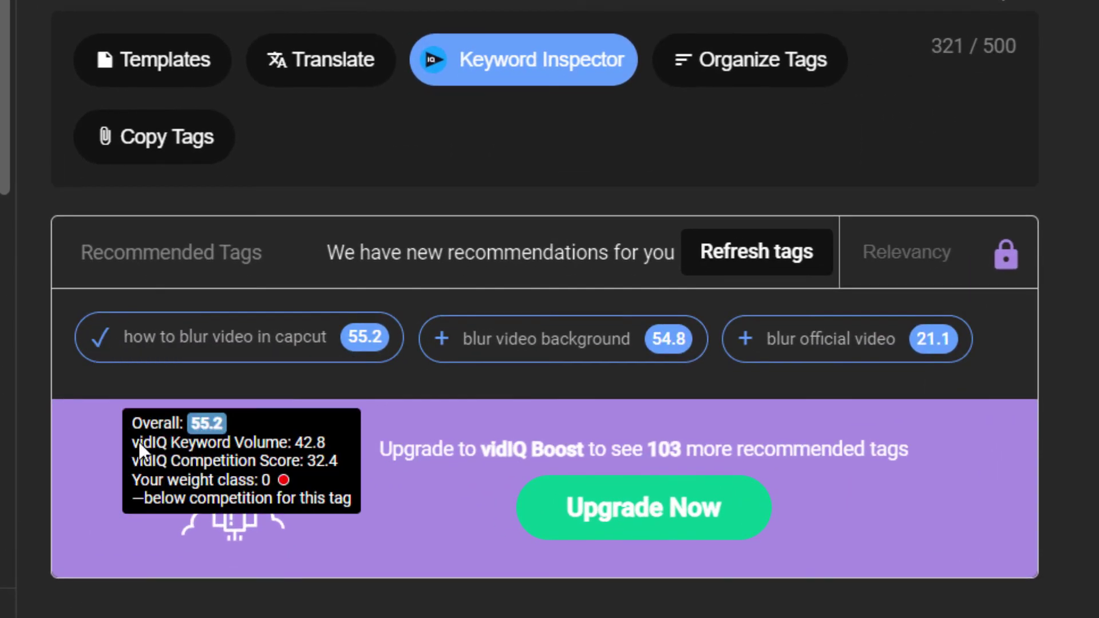
click(440, 342)
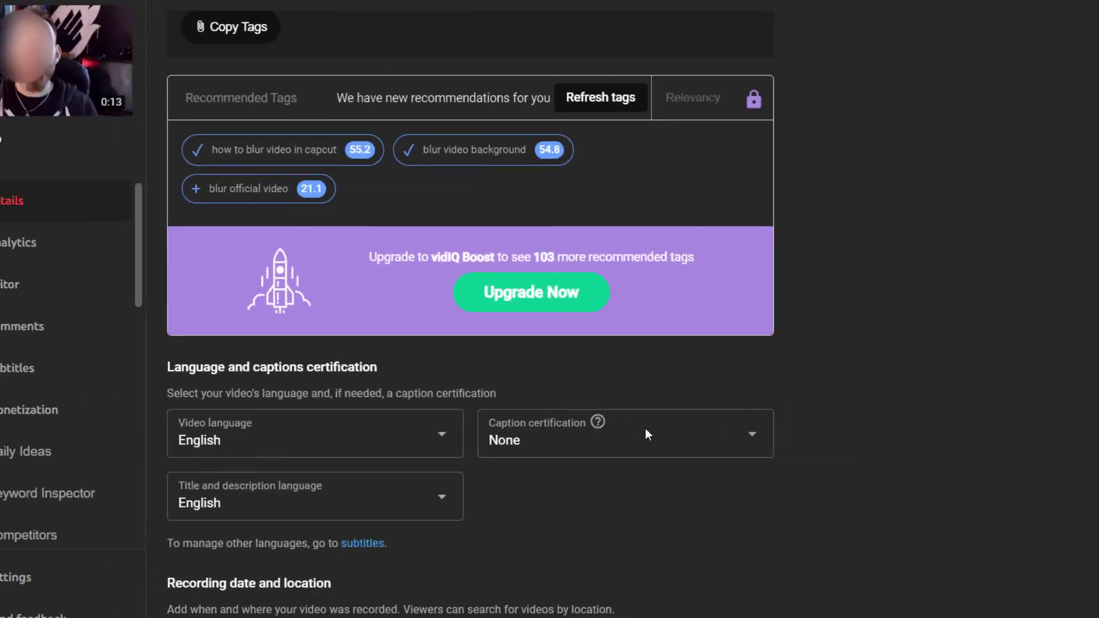
scroll(450, 457, down, 2)
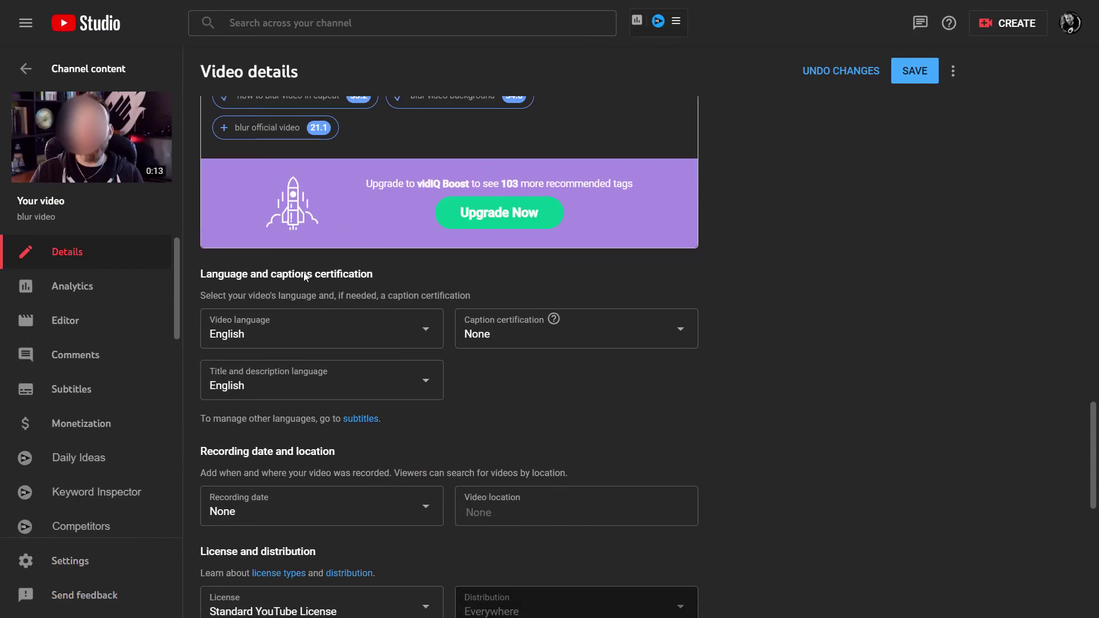
scroll(317, 293, up, 4)
scroll(424, 341, up, 10)
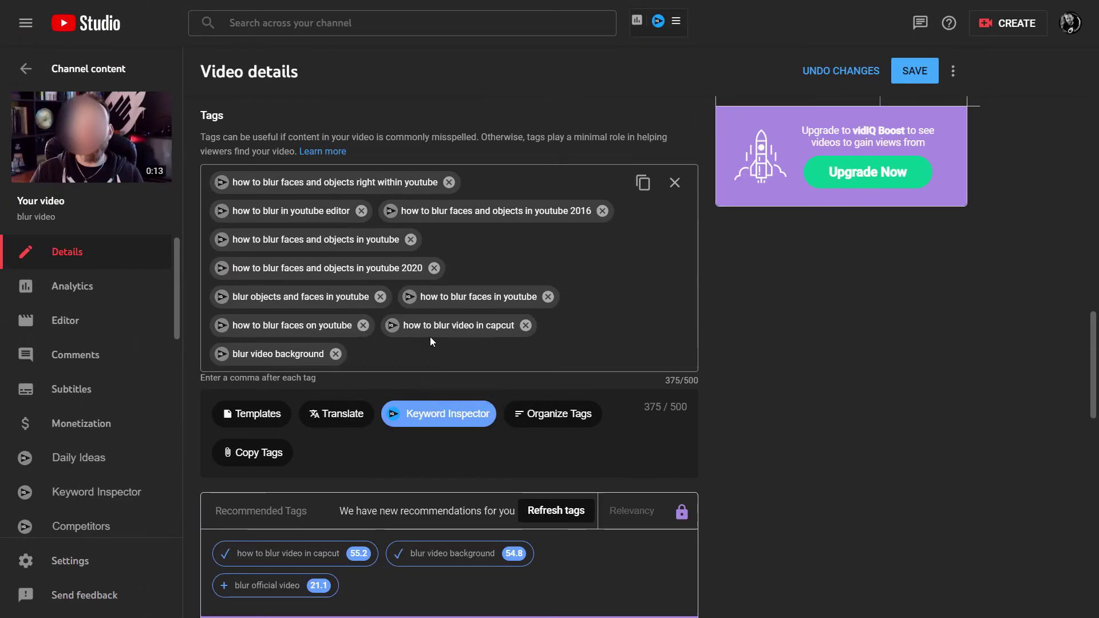
scroll(831, 237, down, 1)
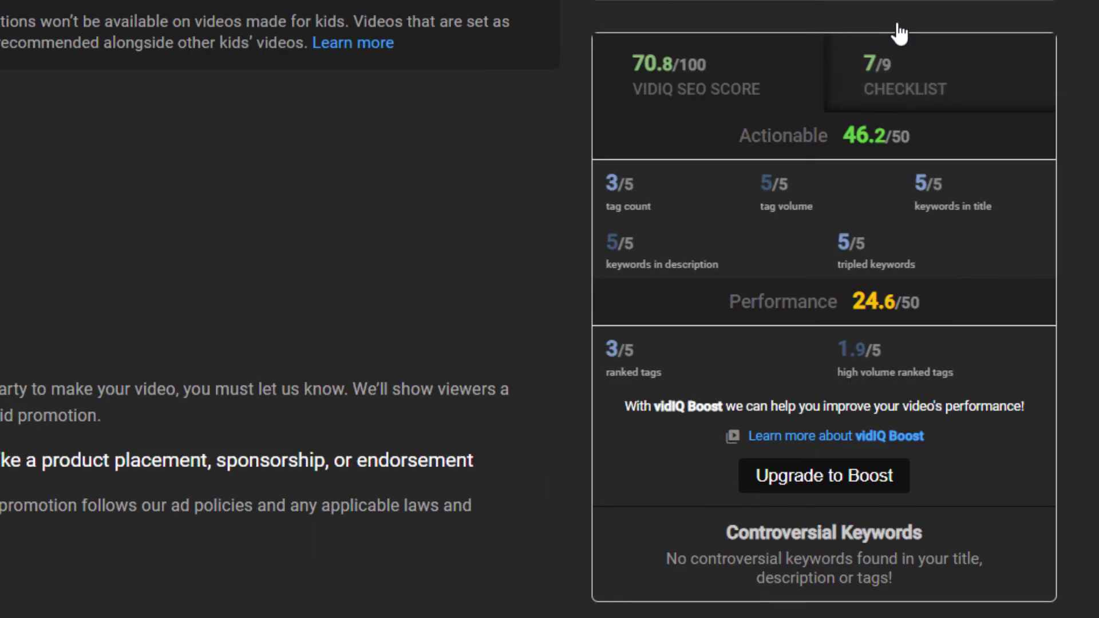
Review the 44.3/100 SEO score, then open the Checklist showing 3 of 9 items met.
mouse_move(705, 336)
click(890, 71)
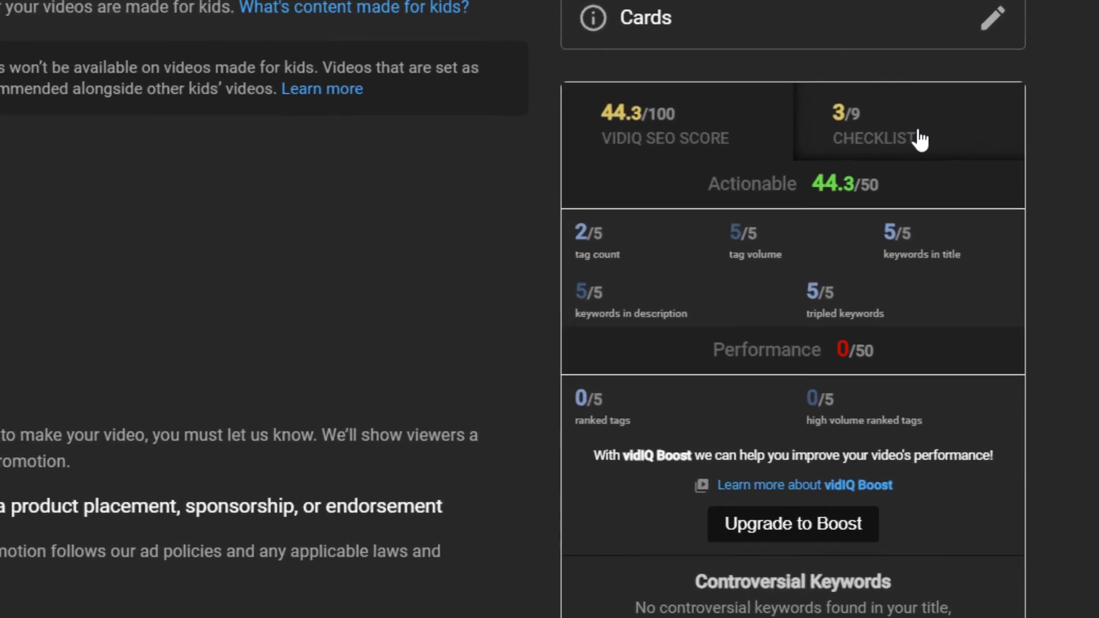
click(967, 100)
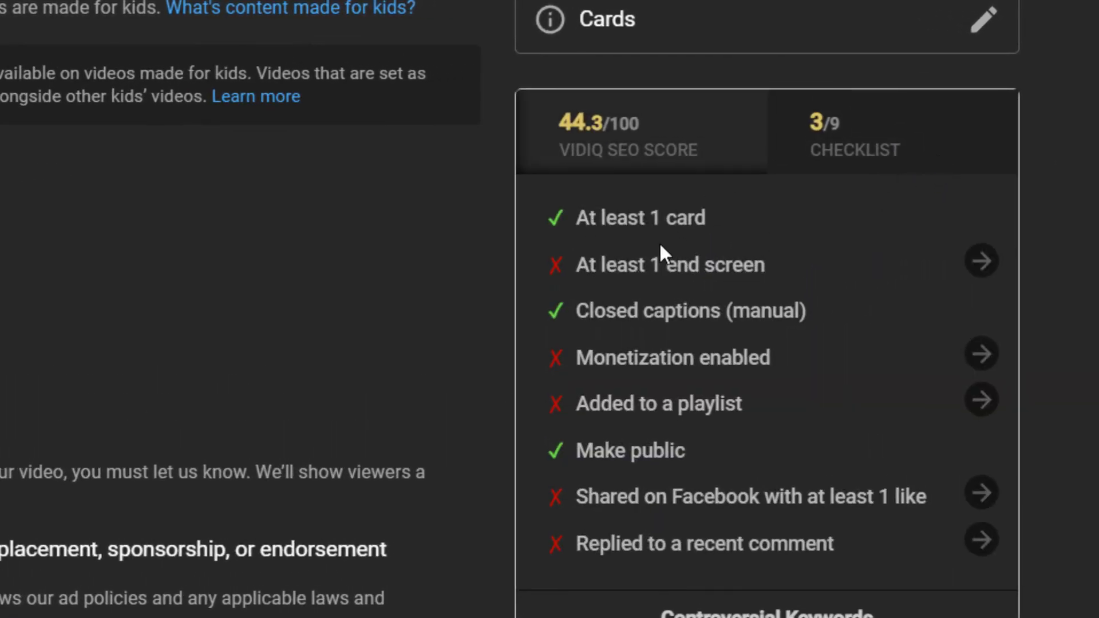
scroll(614, 223, down, 5)
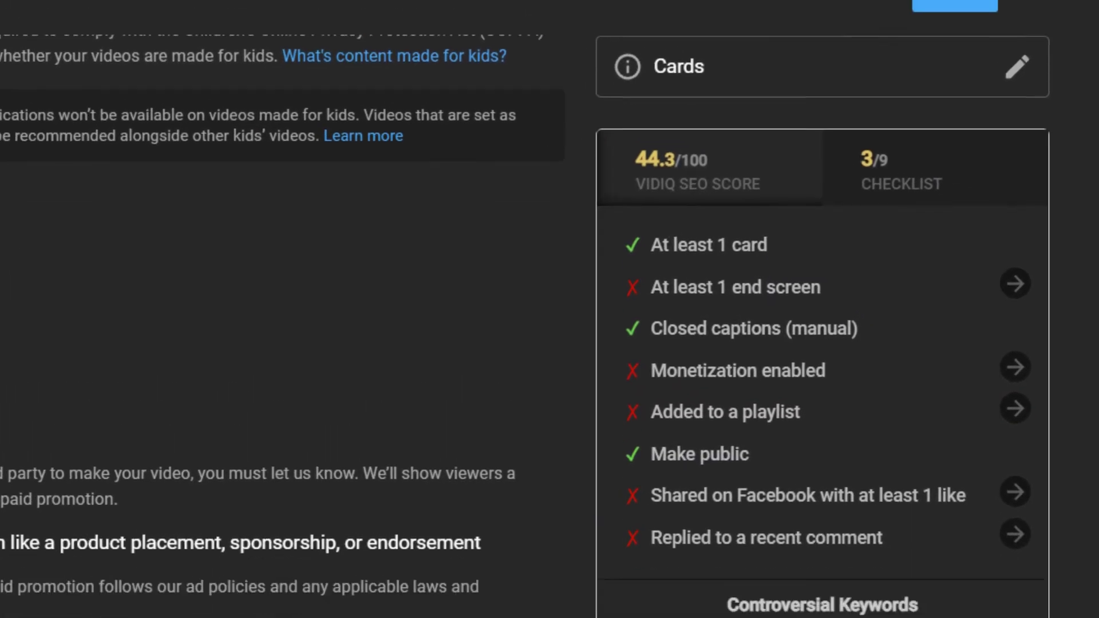
scroll(758, 418, up, 10)
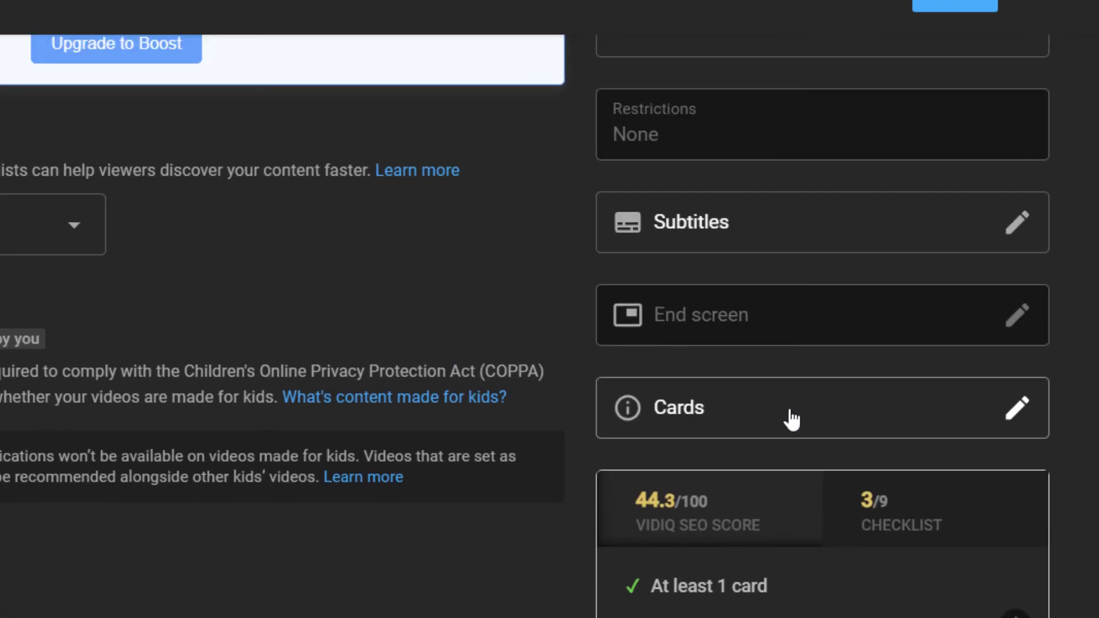
scroll(785, 430, down, 3)
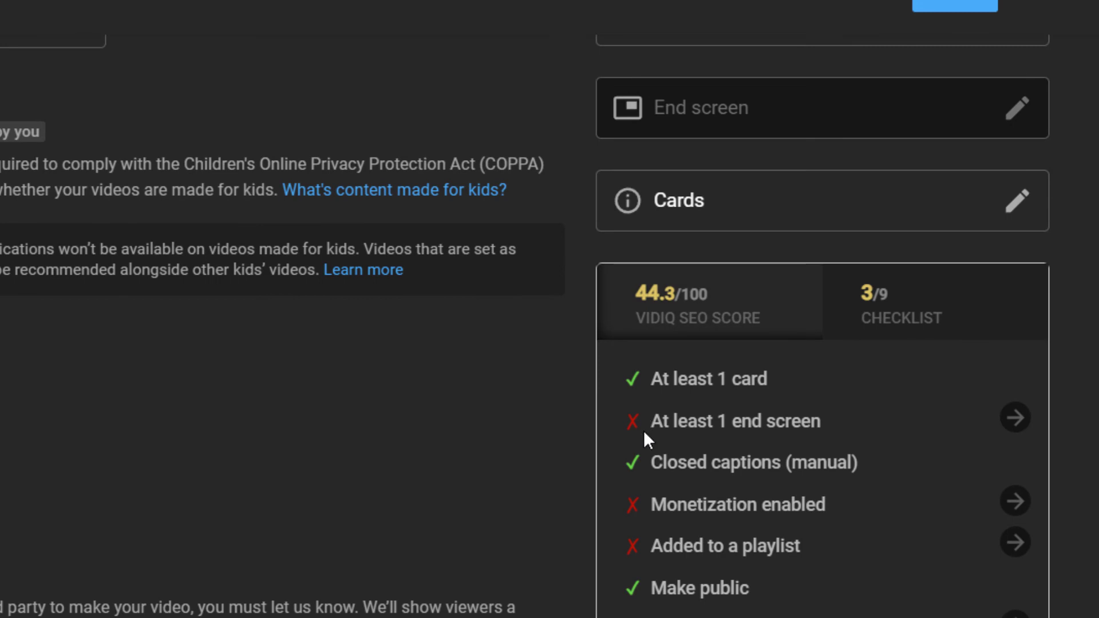
scroll(689, 314, up, 3)
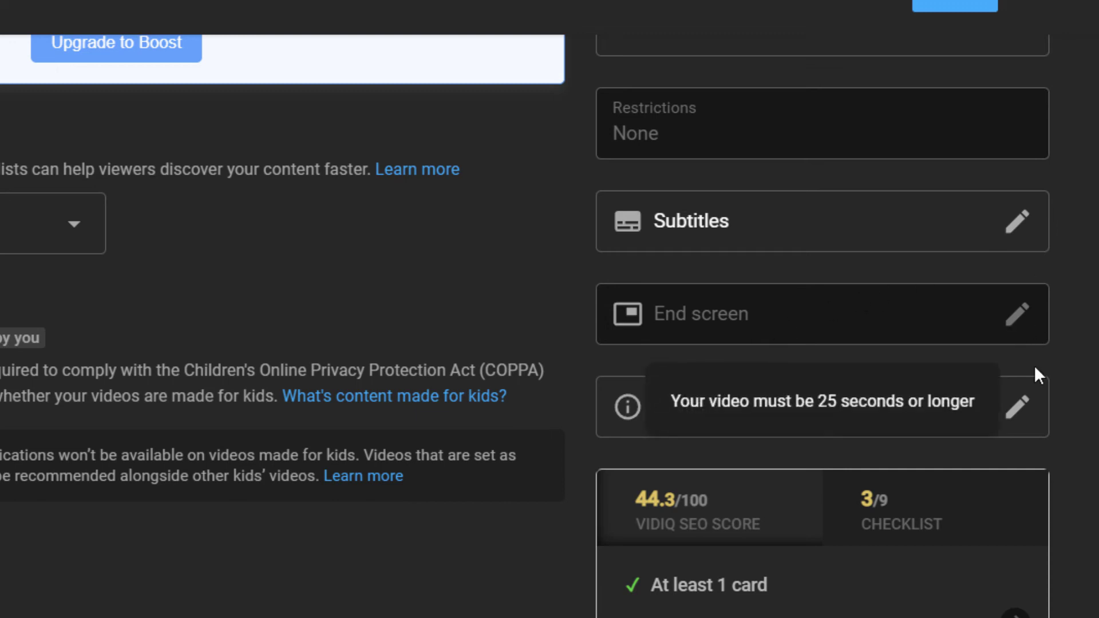
scroll(1035, 365, down, 3)
scroll(1070, 482, down, 1)
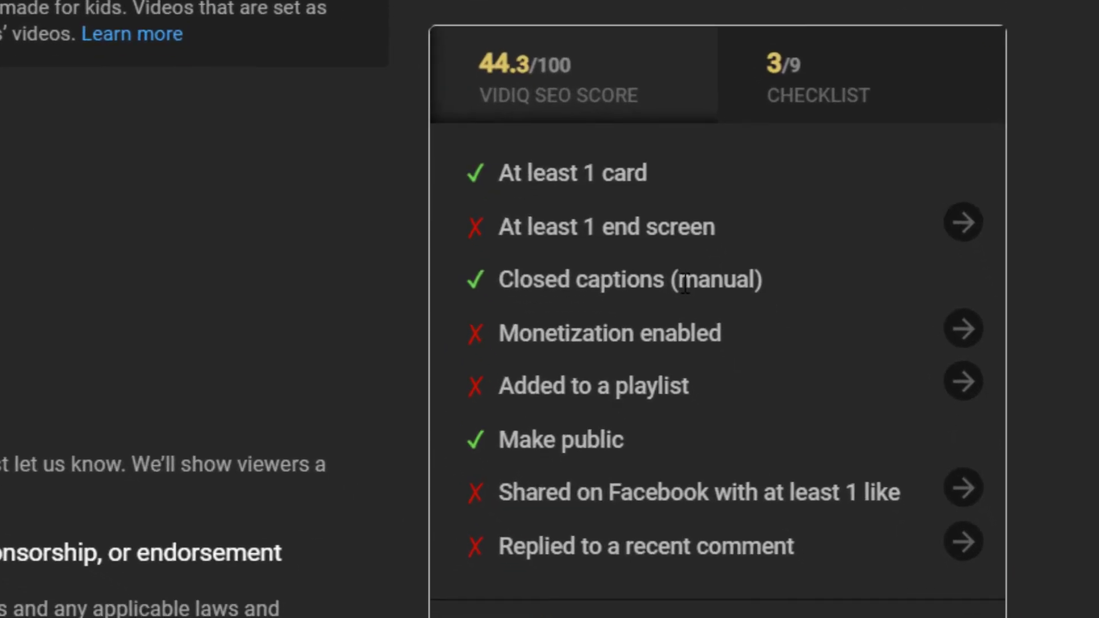
scroll(678, 269, down, 2)
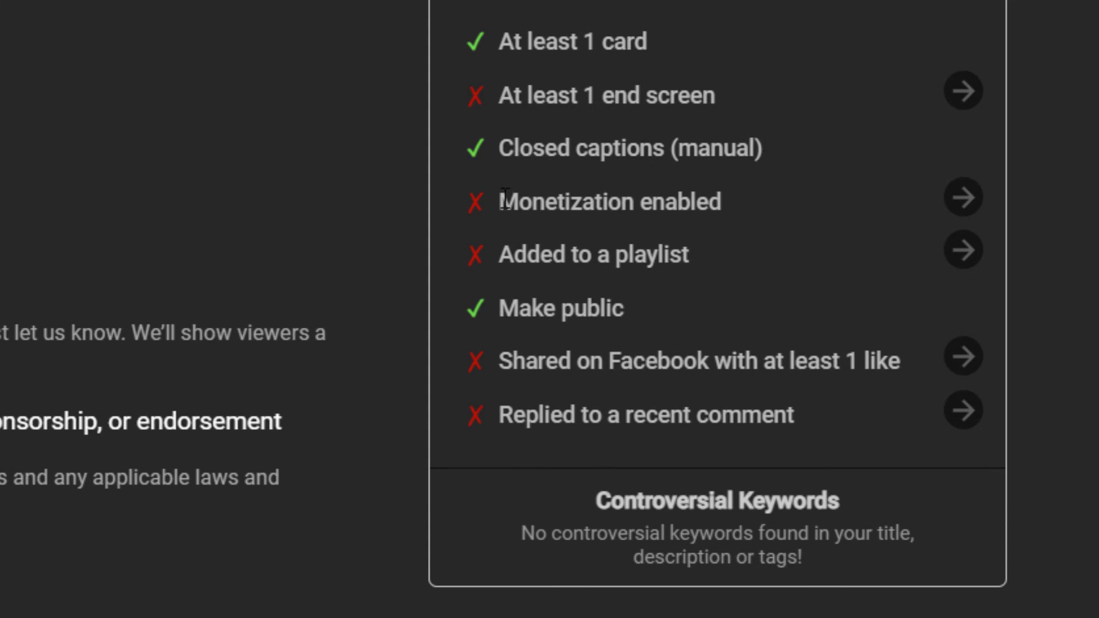
drag(505, 197, 664, 200)
drag(514, 254, 677, 252)
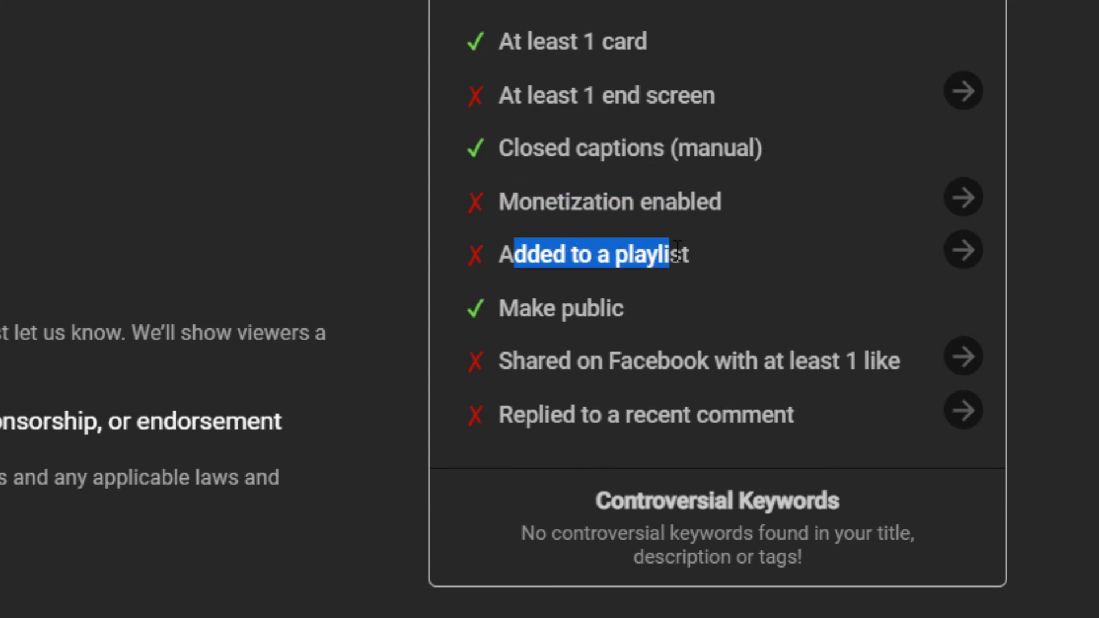
click(606, 307)
scroll(596, 280, down, 2)
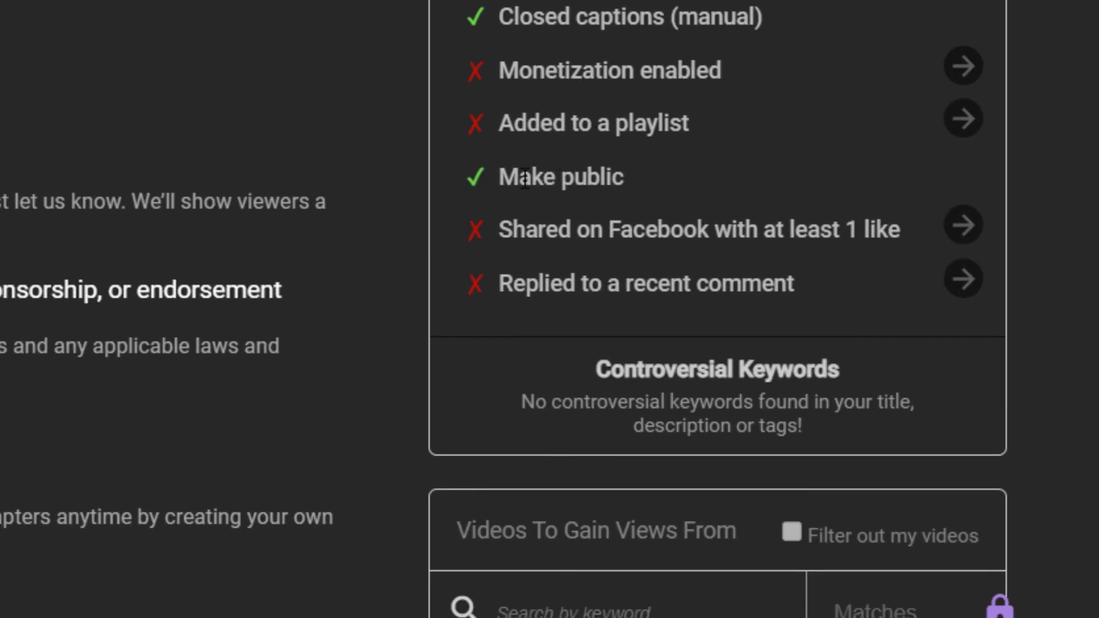
drag(519, 178, 488, 189)
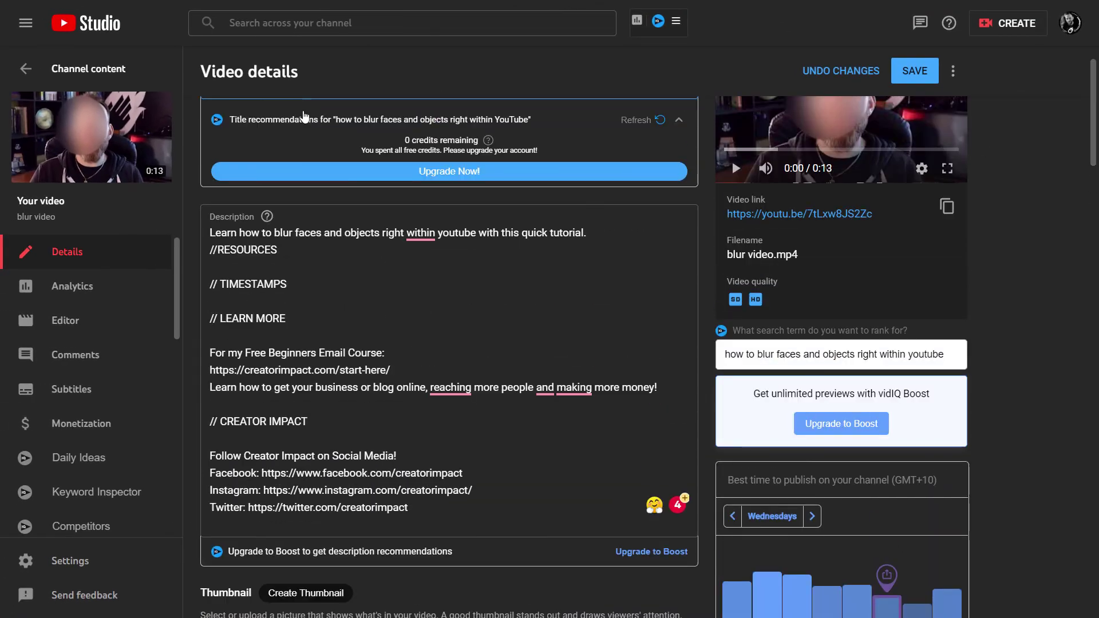
scroll(239, 131, down, 2)
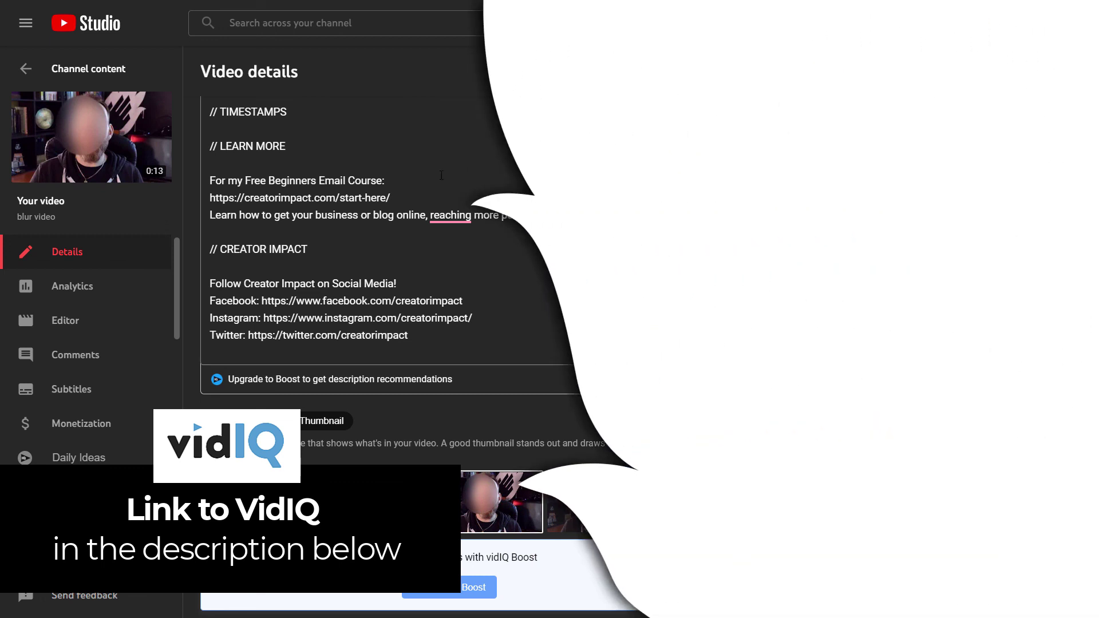
mouse_move(442, 212)
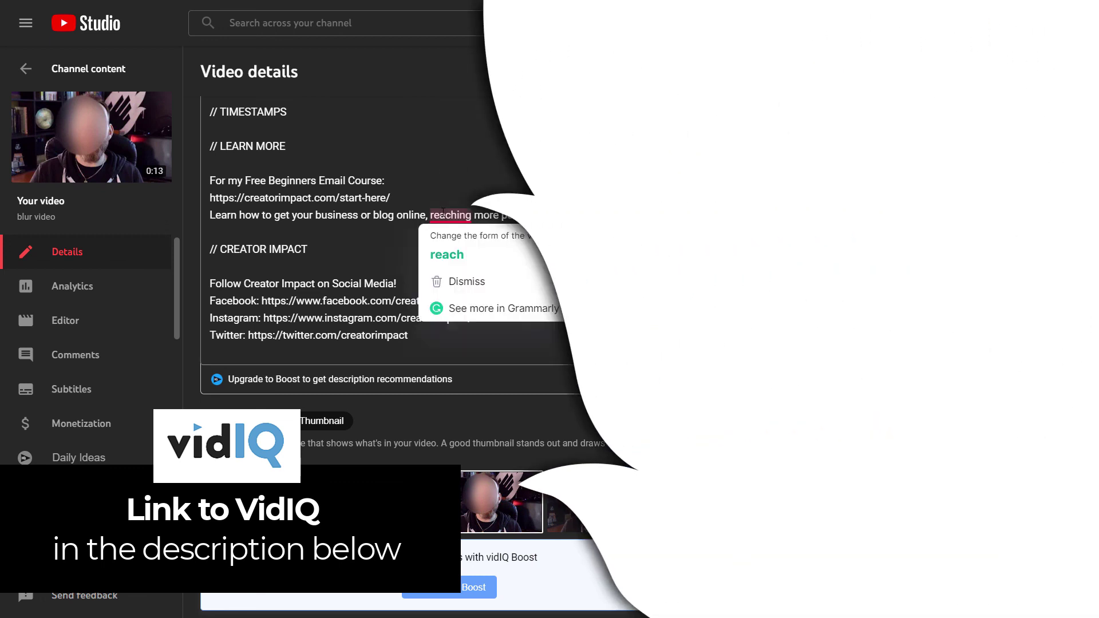